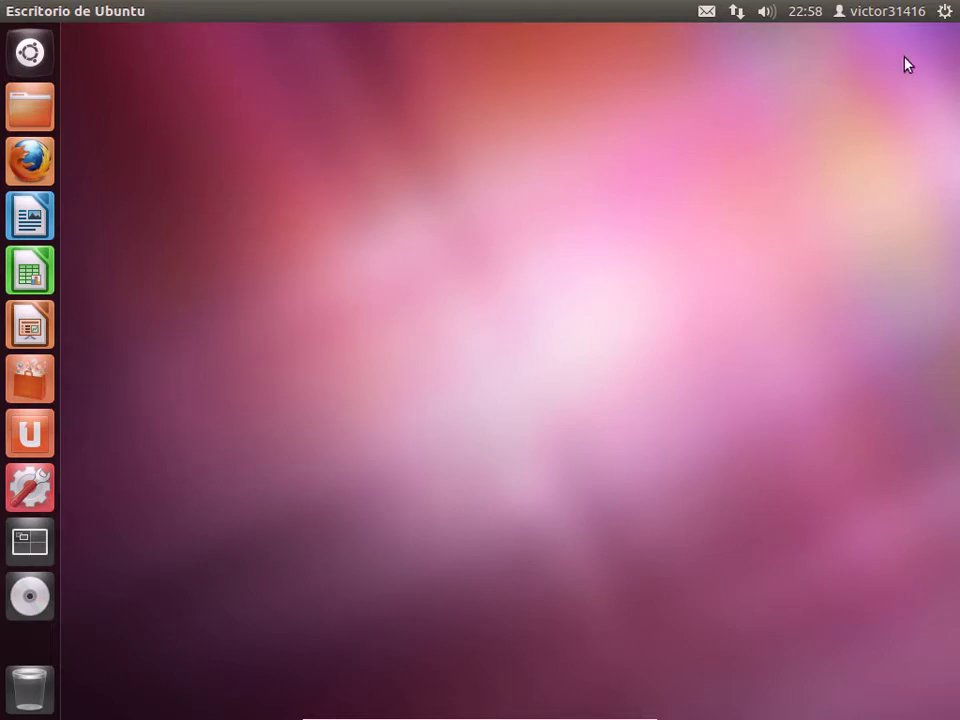
Step: Examine the system, user account, calendar, sound, network and messaging indicators of the Ubuntu desktop
{"action": "left_click", "coordinate": [944, 13]}
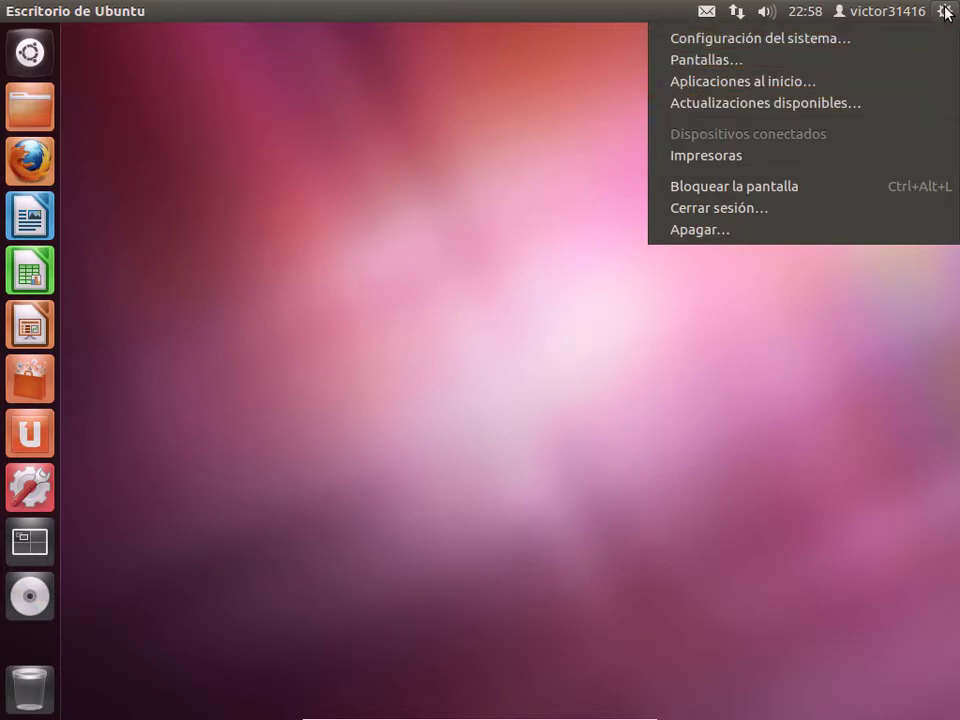
{"action": "mouse_move", "coordinate": [904, 13]}
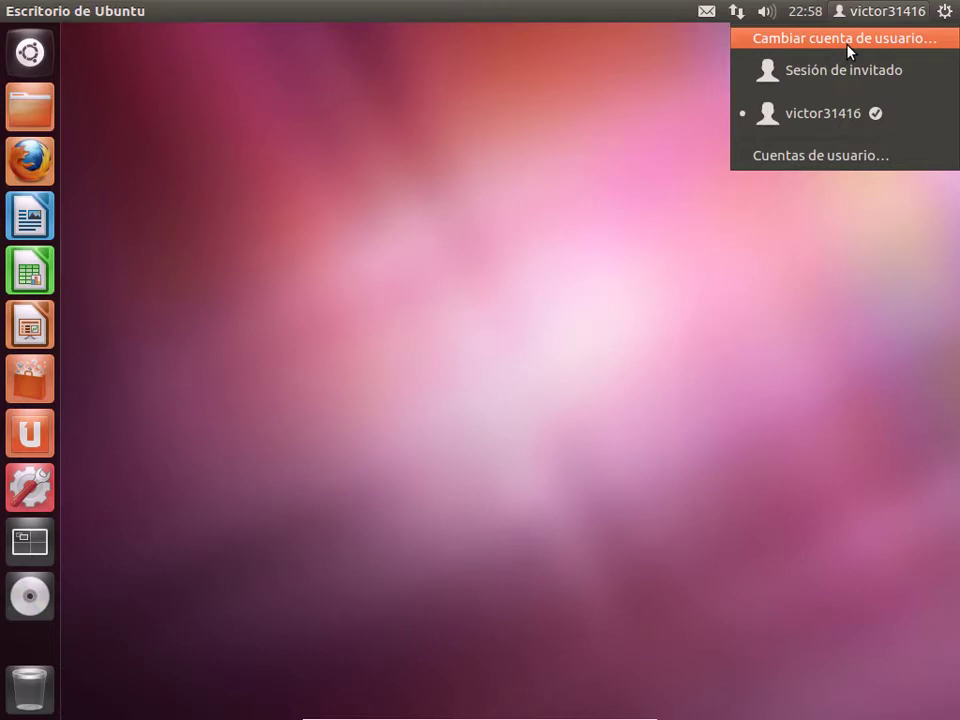
{"action": "mouse_move", "coordinate": [806, 14]}
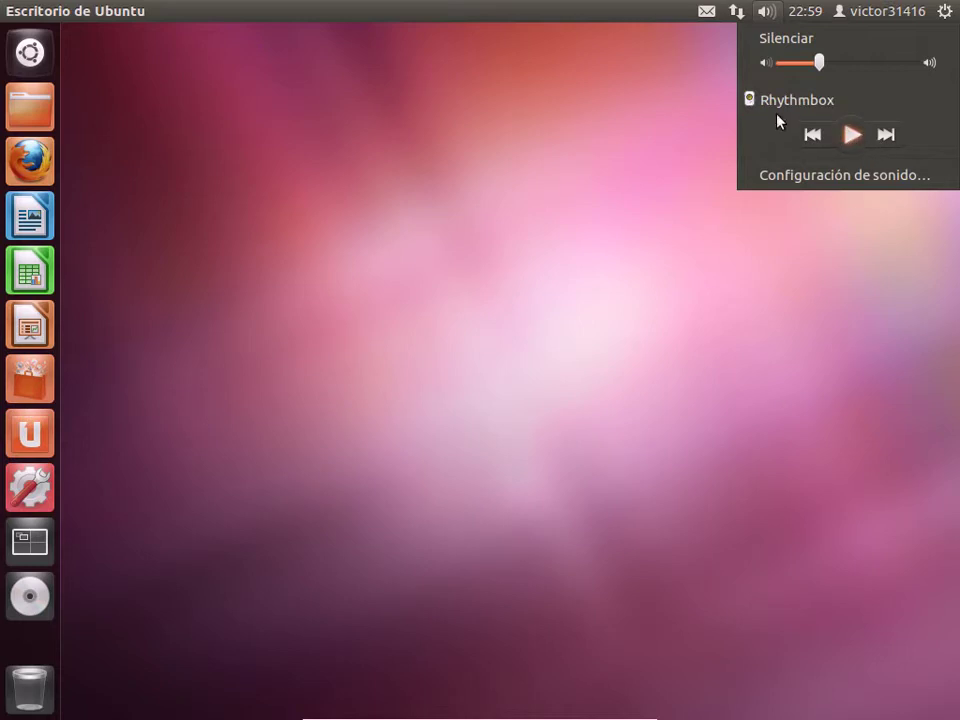
{"action": "mouse_move", "coordinate": [741, 14]}
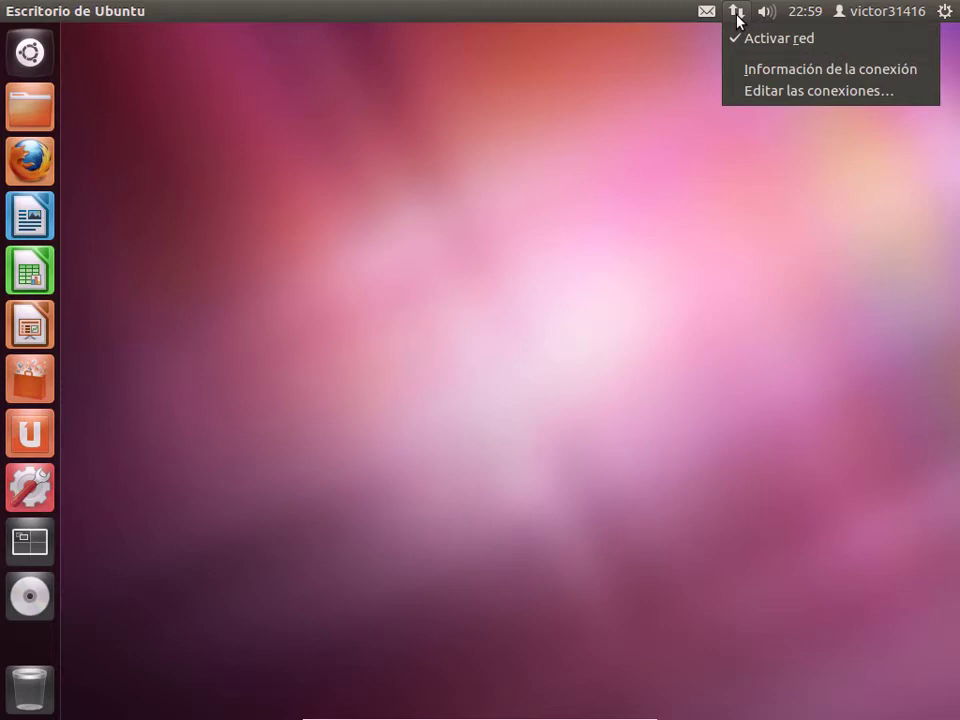
{"action": "mouse_move", "coordinate": [710, 16]}
{"action": "left_click", "coordinate": [620, 180]}
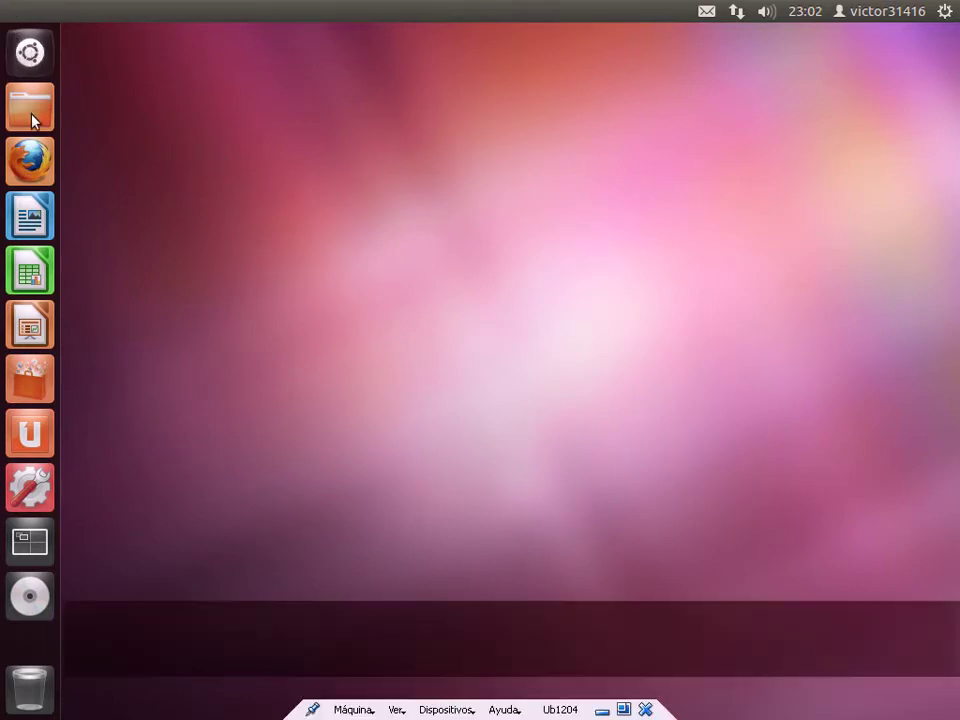
Step: Open the Carpeta personal folder, show its contents as a list and move its window away from the launcher
{"action": "left_click", "coordinate": [31, 112]}
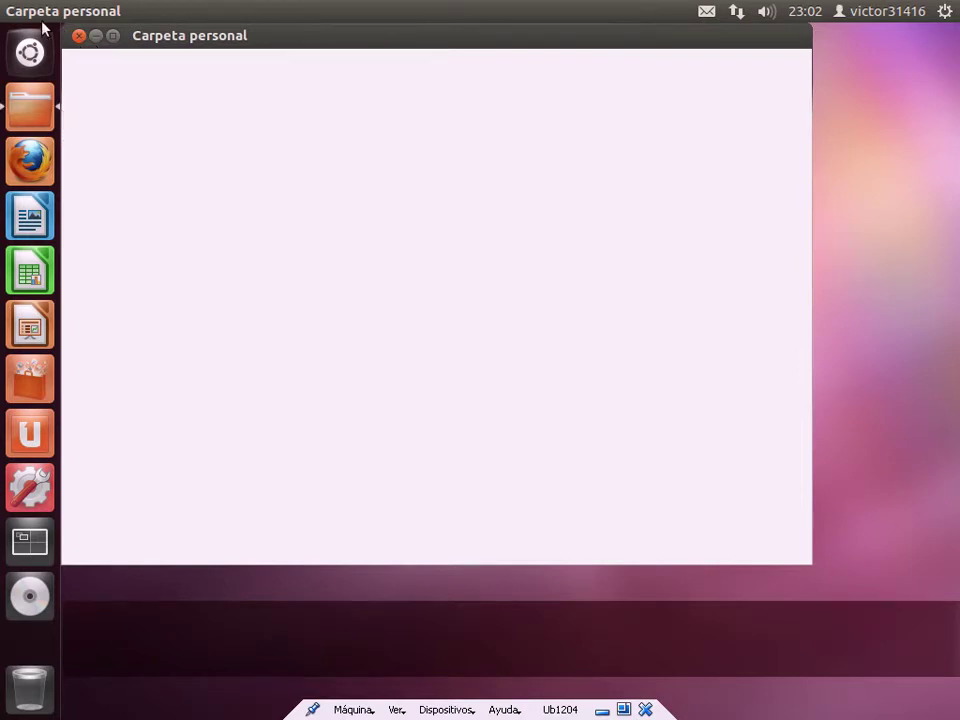
{"action": "mouse_move", "coordinate": [40, 14]}
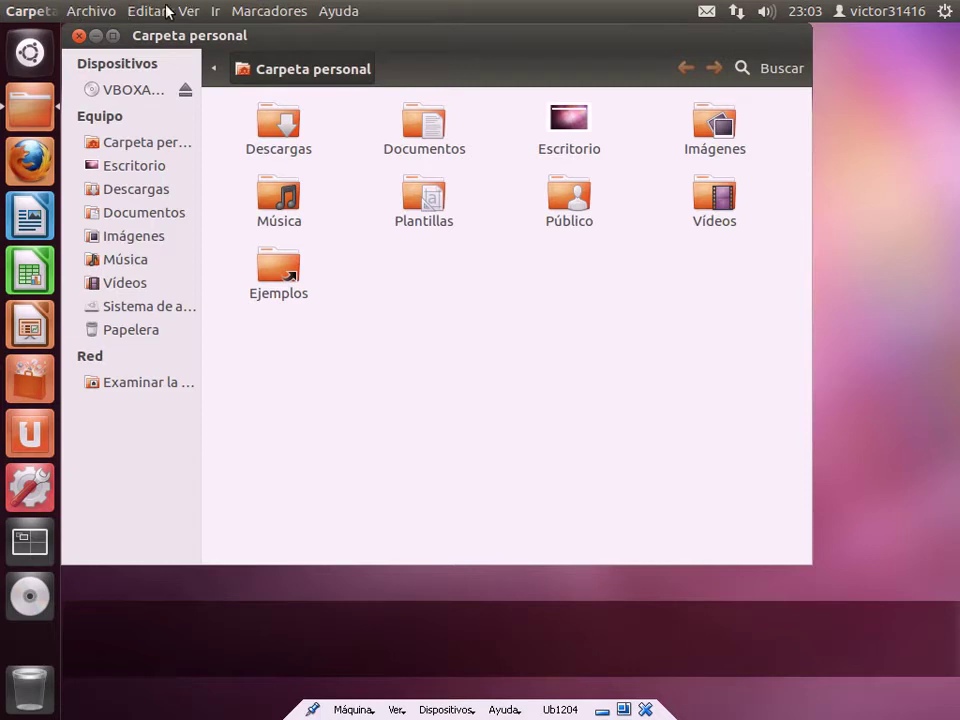
{"action": "left_click", "coordinate": [91, 14]}
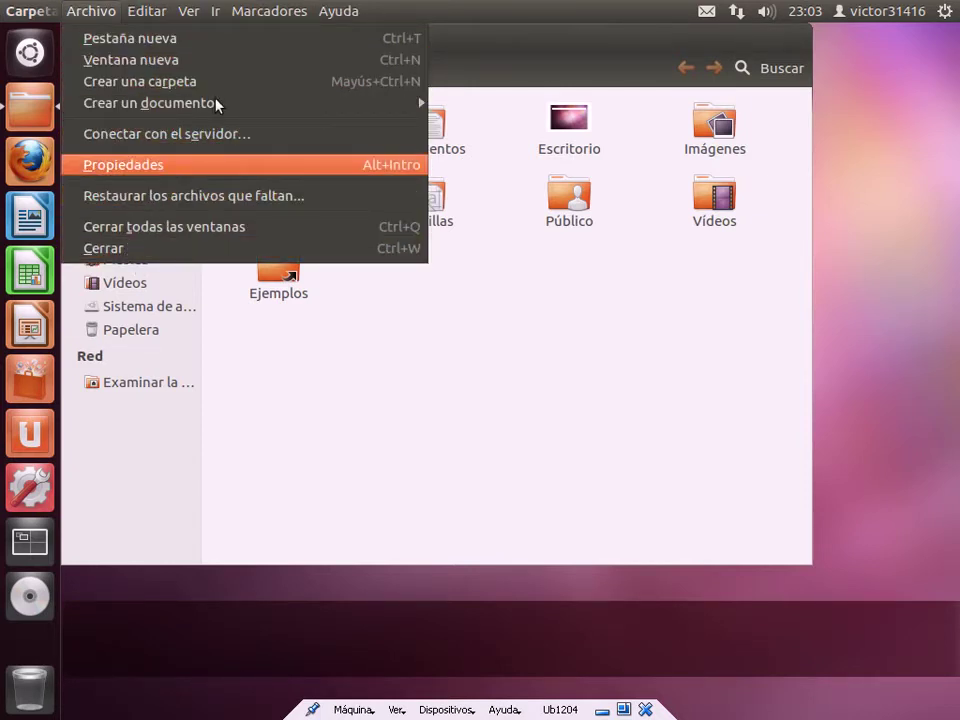
{"action": "left_click", "coordinate": [403, 403]}
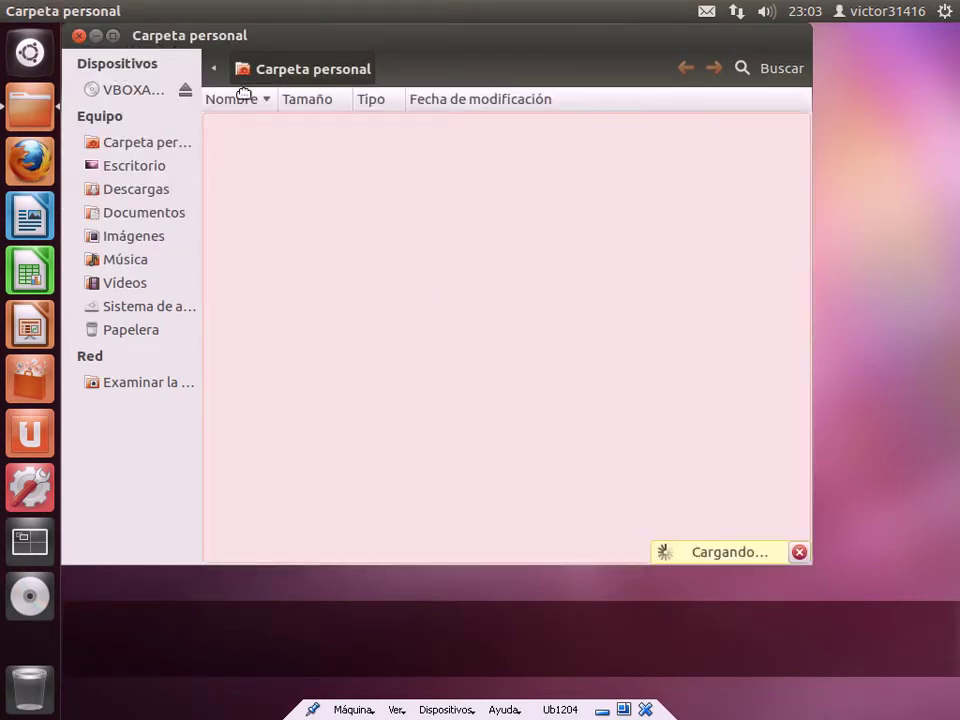
{"action": "left_click_drag", "start_coordinate": [122, 35], "coordinate": [214, 99]}
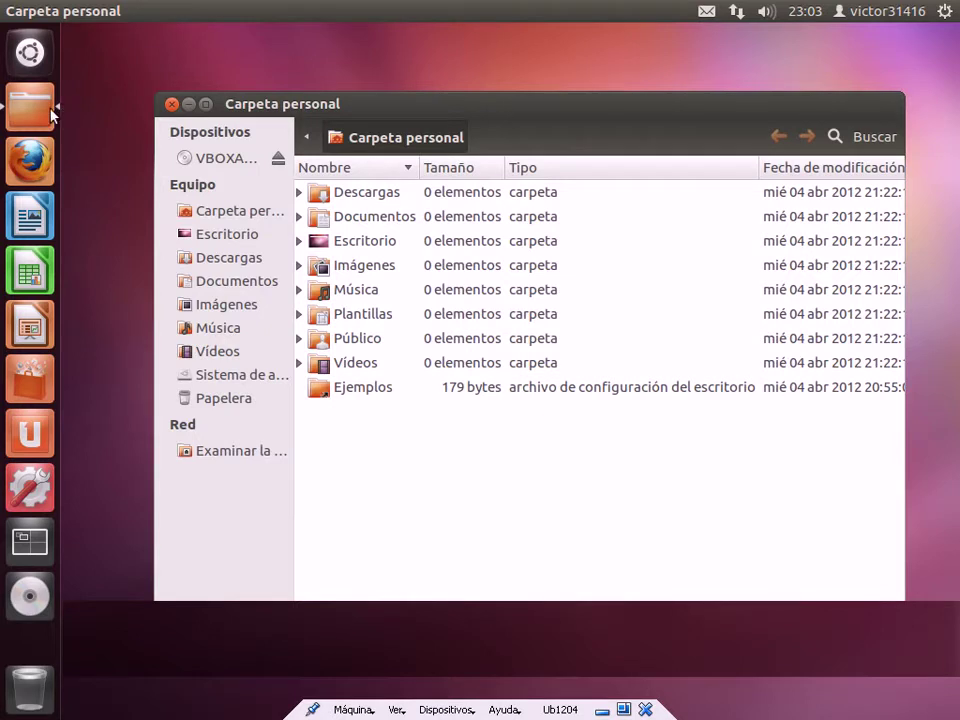
Step: Minimize and restore the Carpeta personal window, and close it
{"action": "left_click", "coordinate": [188, 104]}
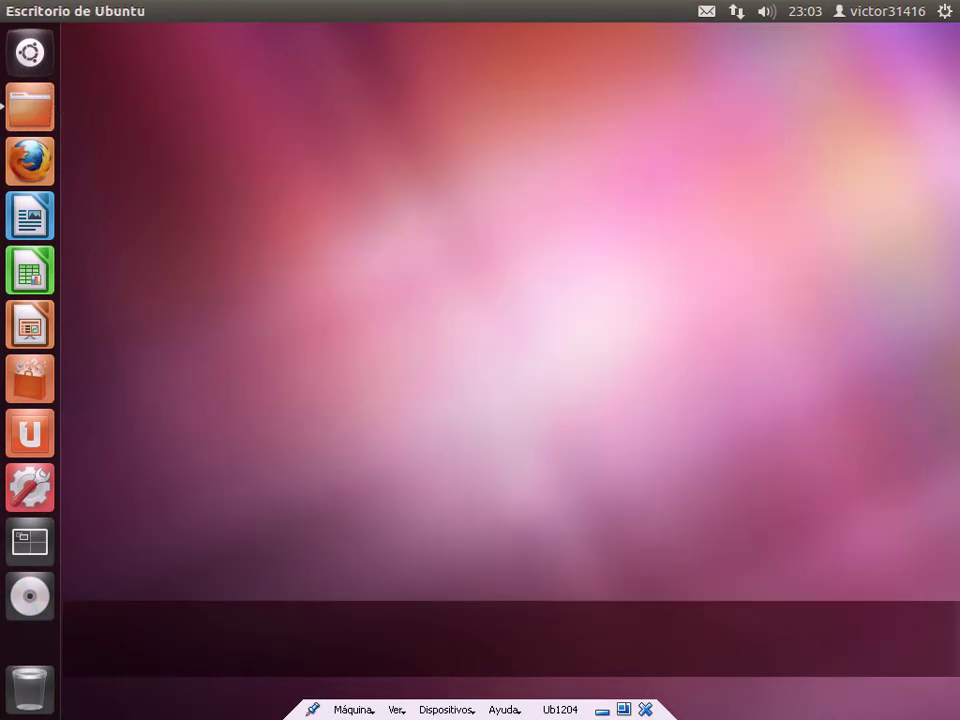
{"action": "left_click", "coordinate": [20, 123]}
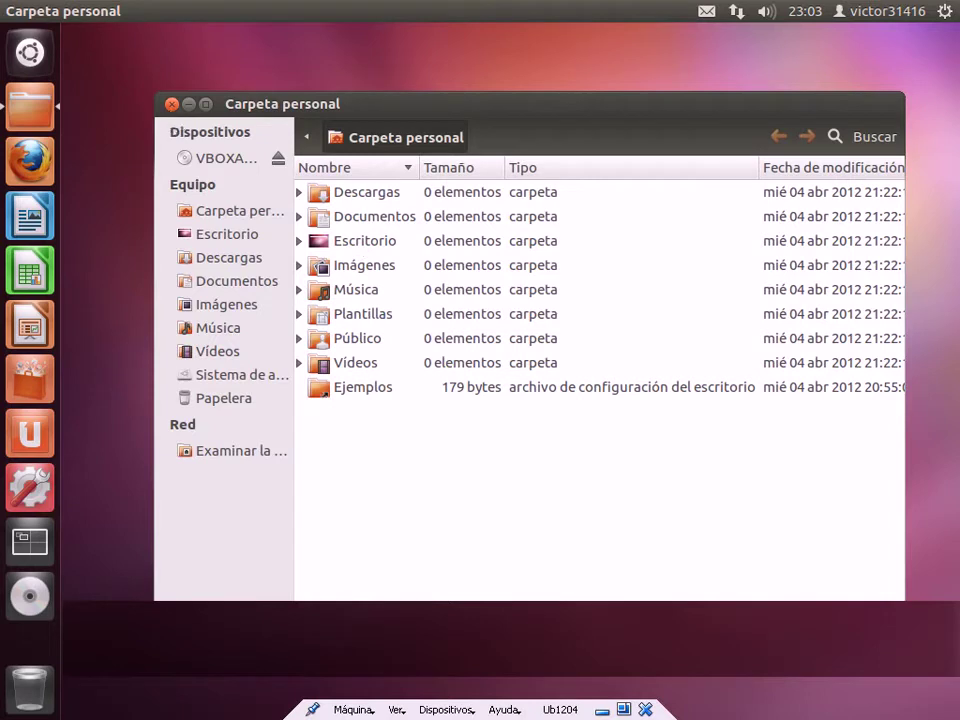
{"action": "key", "text": "alt+F4"}
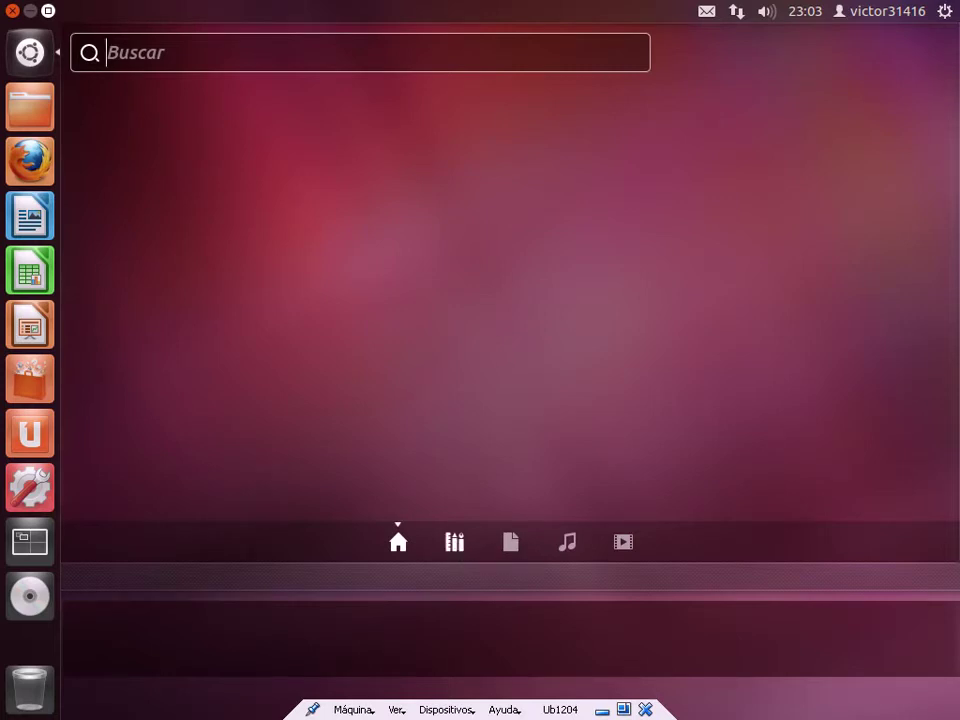
Step: Look through the Dash lenses for applications, files and folders, music and videos
{"action": "left_click", "coordinate": [454, 541]}
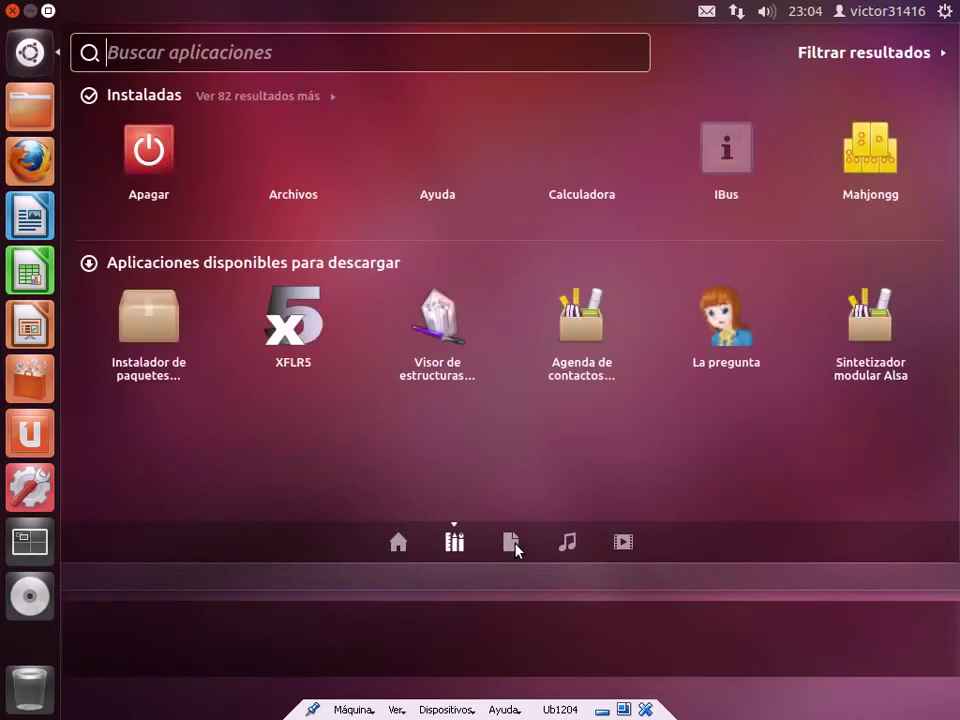
{"action": "key", "text": "ctrl+Tab"}
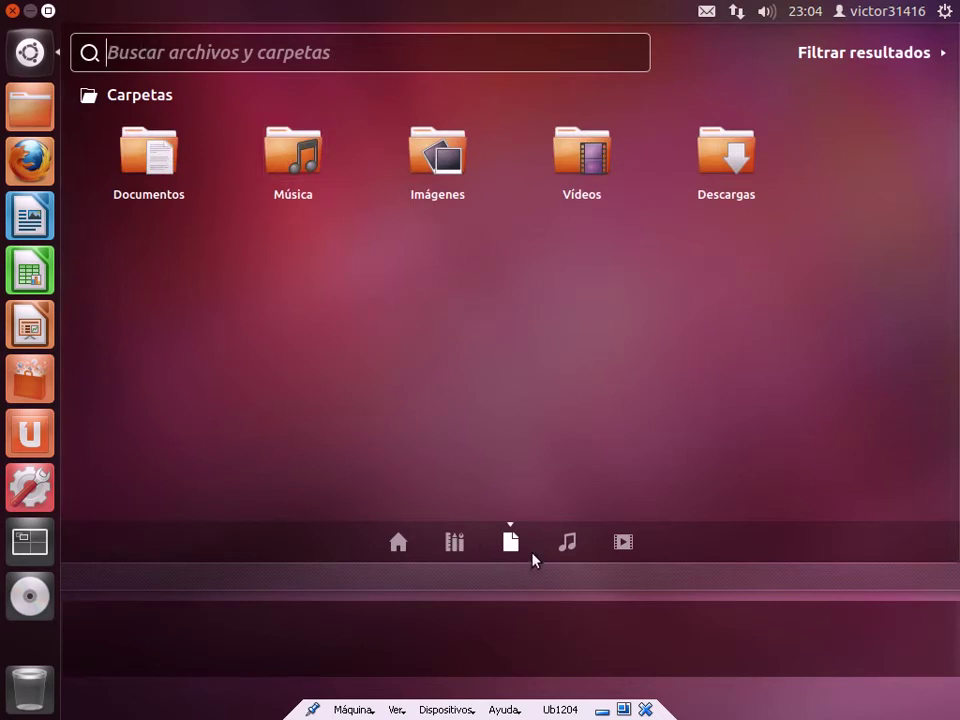
{"action": "key", "text": "ctrl+Tab"}
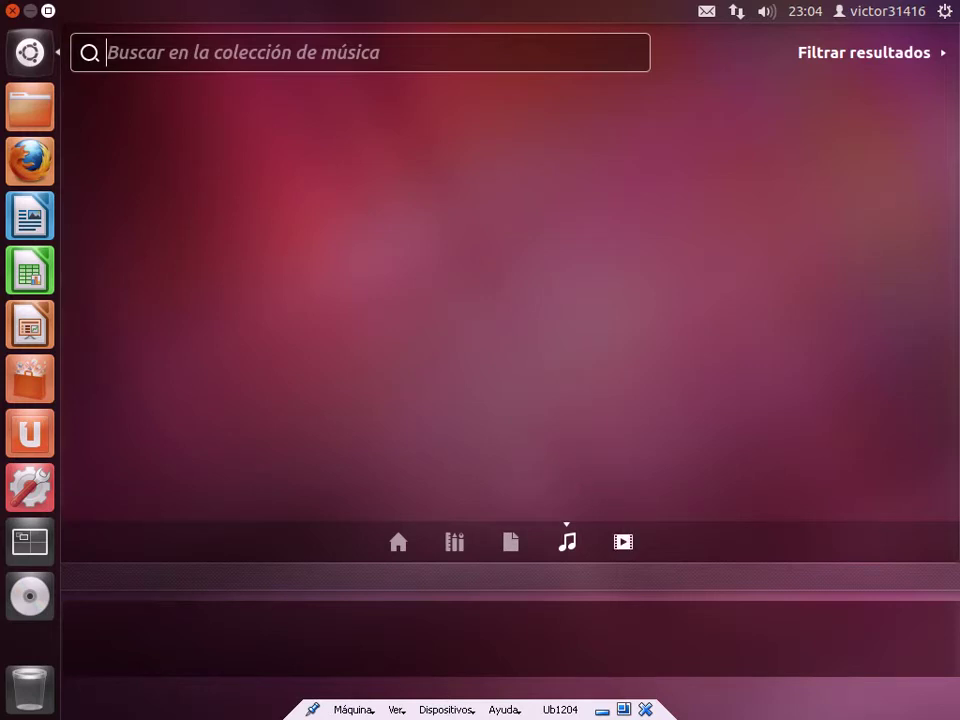
{"action": "key", "text": "ctrl+Tab"}
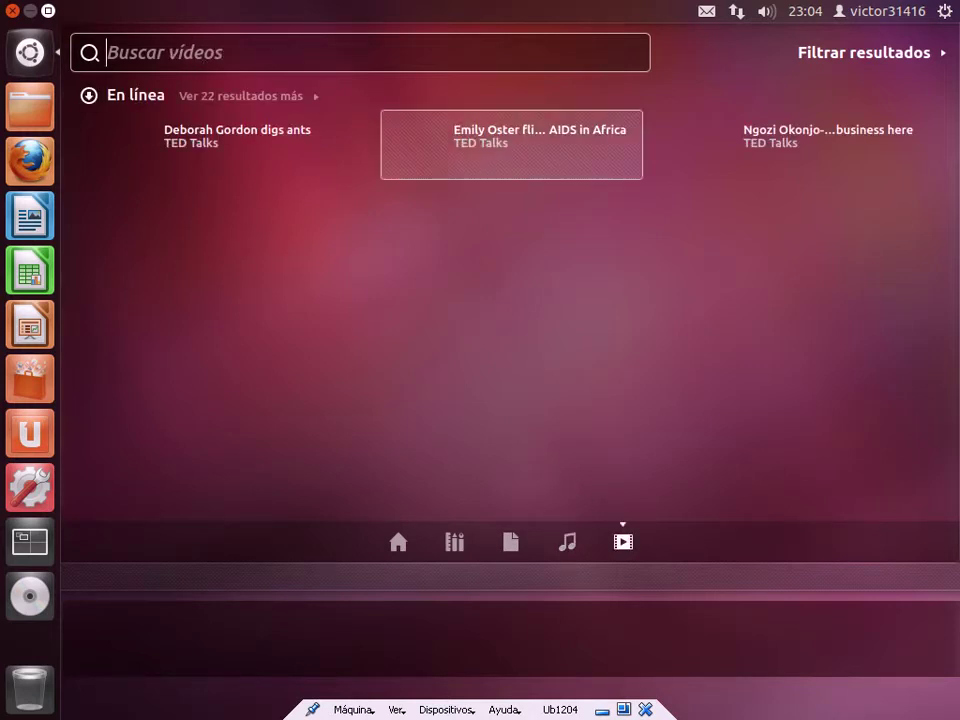
Step: Expand the installed applications in the Dash and browse the whole list down to its end and back up
{"action": "left_click", "coordinate": [454, 545]}
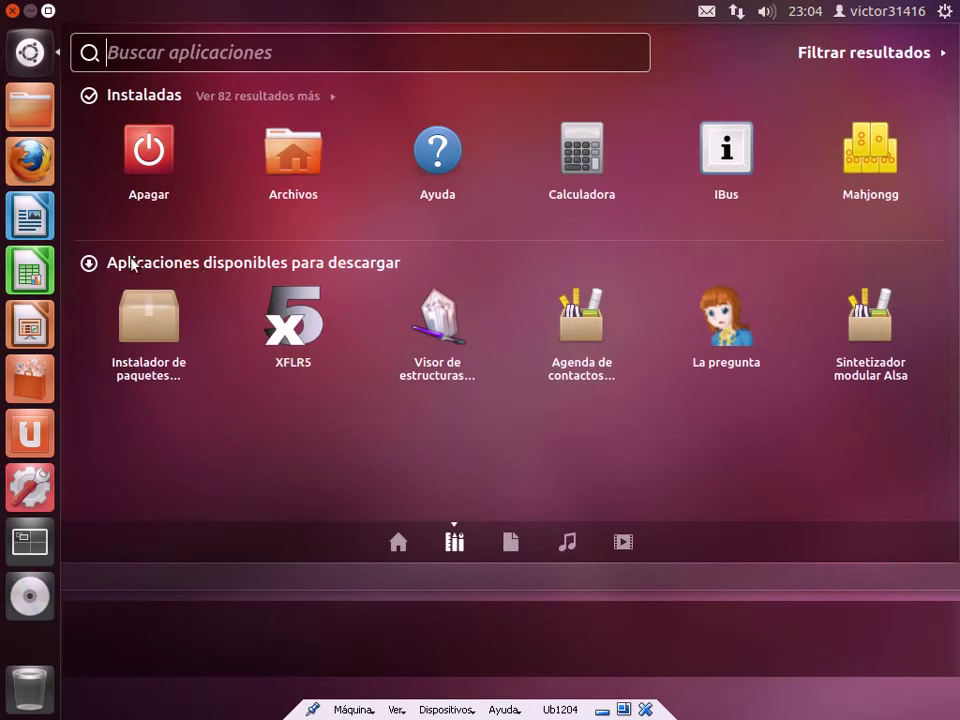
{"action": "left_click", "coordinate": [256, 98]}
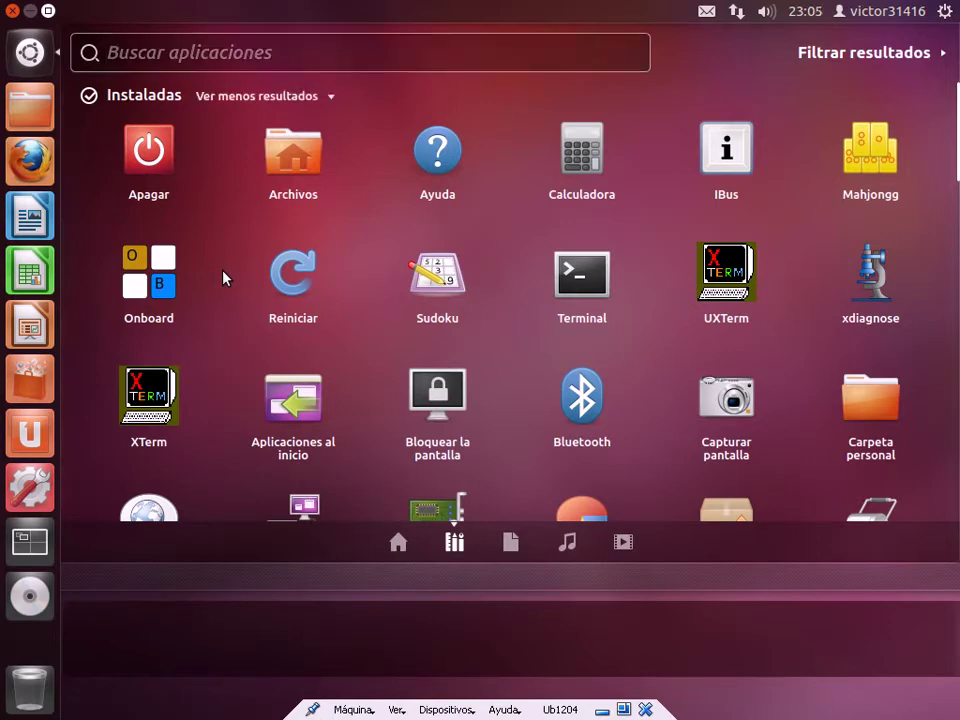
{"action": "key", "text": "Down"}
{"action": "key", "text": "Down"}
{"action": "key", "text": "Down"}
{"action": "key", "text": "Down"}
{"action": "key", "text": "Down"}
{"action": "key", "text": "Down"}
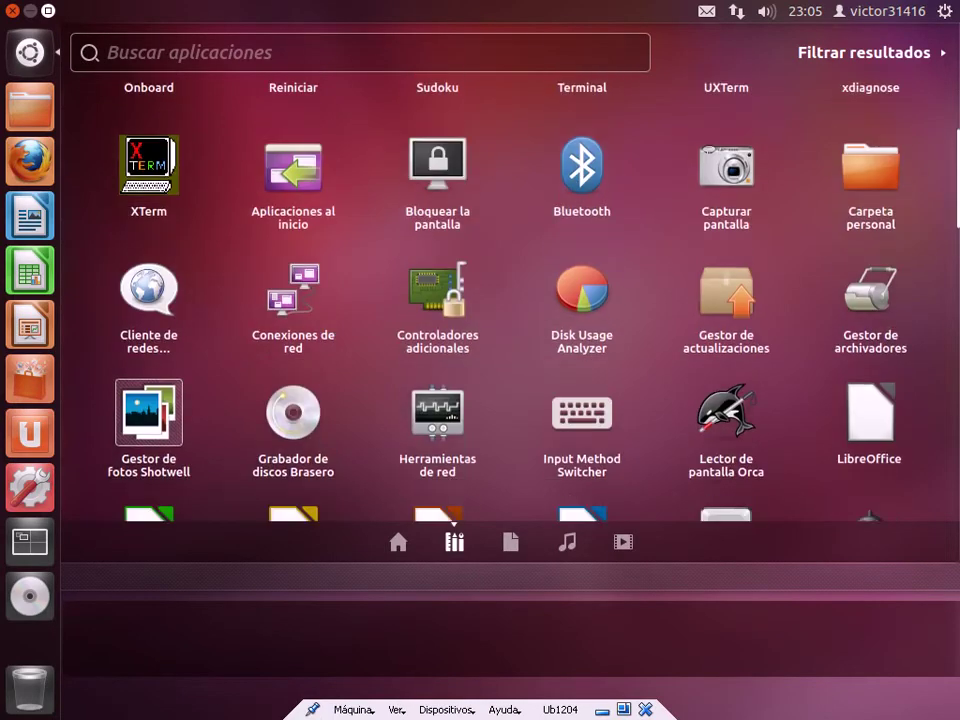
{"action": "key", "text": "Down"}
{"action": "key", "text": "Down"}
{"action": "key", "text": "Down"}
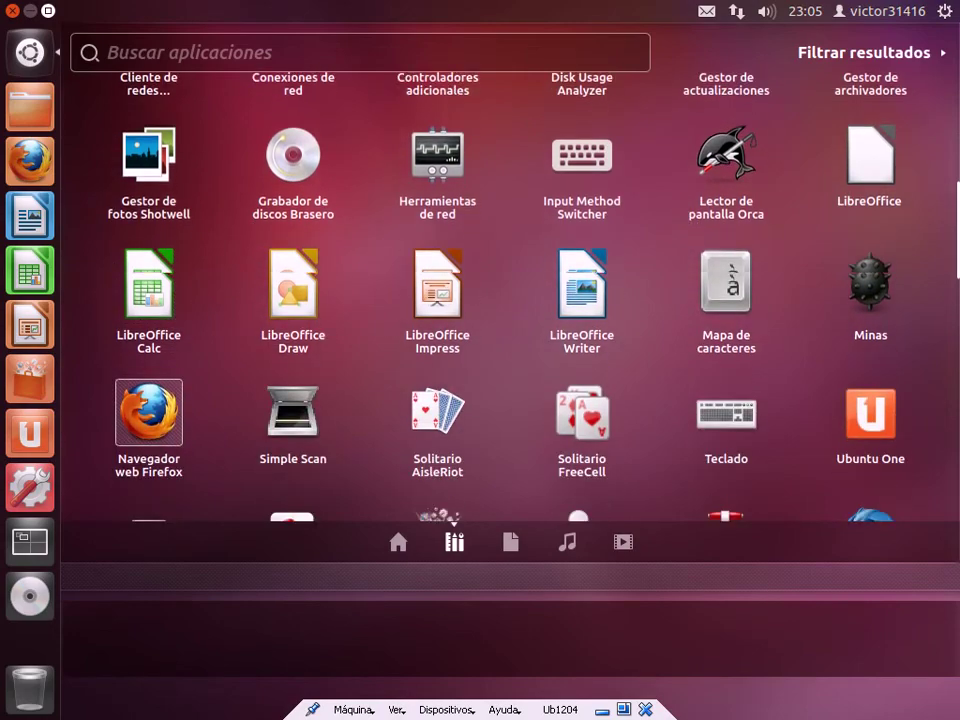
{"action": "key", "text": "Down"}
{"action": "key", "text": "Down"}
{"action": "key", "text": "Down"}
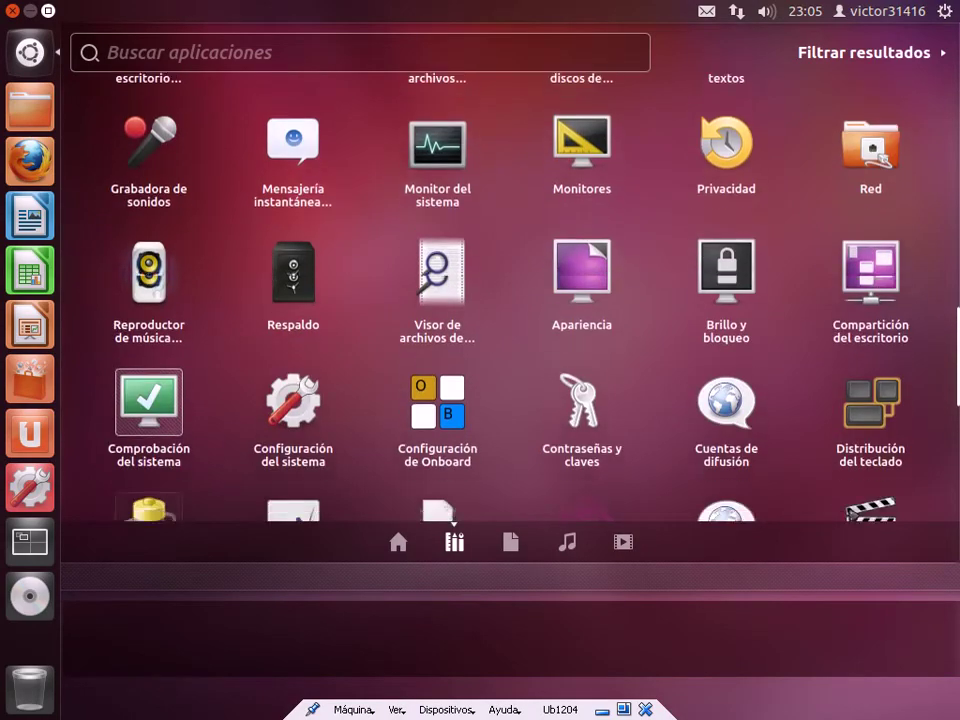
{"action": "key", "text": "Down"}
{"action": "key", "text": "Down"}
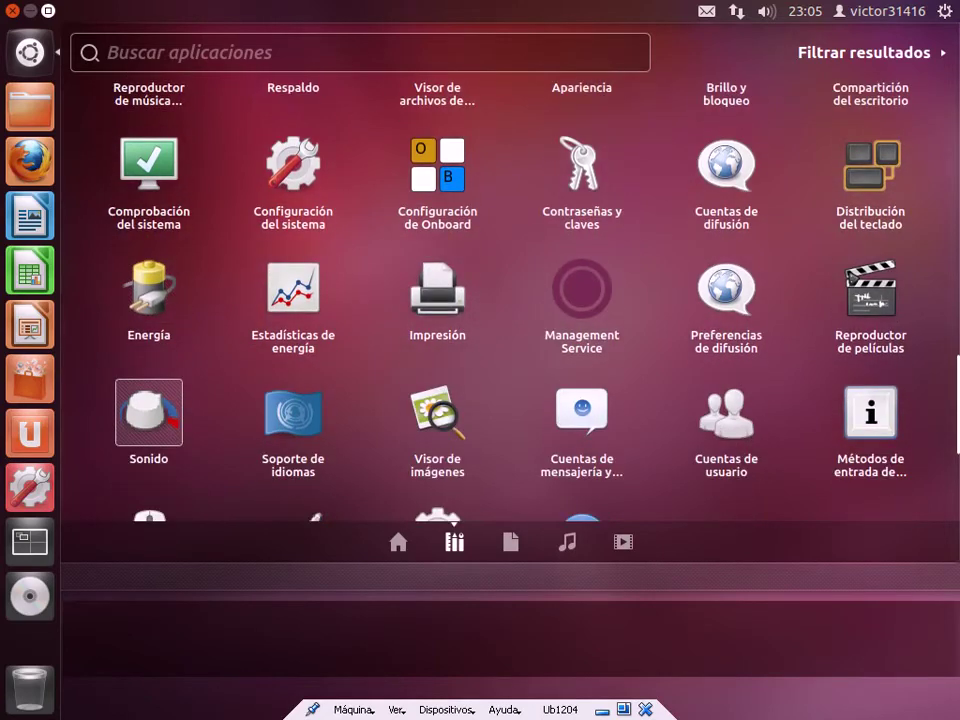
{"action": "key", "text": "Down"}
{"action": "key", "text": "Right"}
{"action": "key", "text": "Right"}
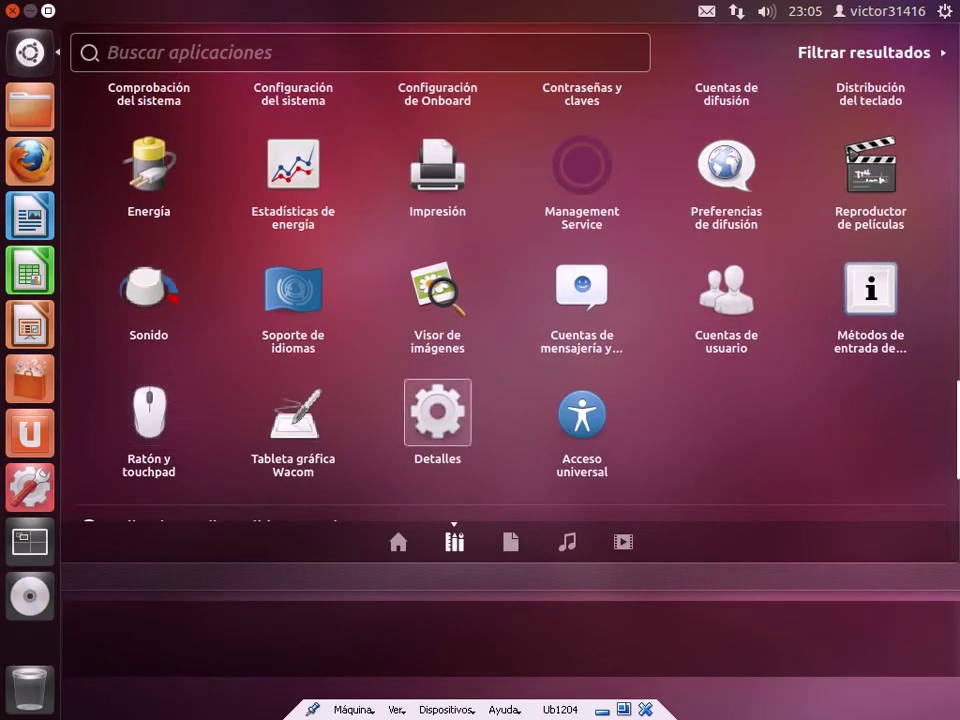
{"action": "key", "text": "Up"}
{"action": "key", "text": "Right"}
{"action": "key", "text": "Right"}
{"action": "key", "text": "Up"}
{"action": "key", "text": "Right"}
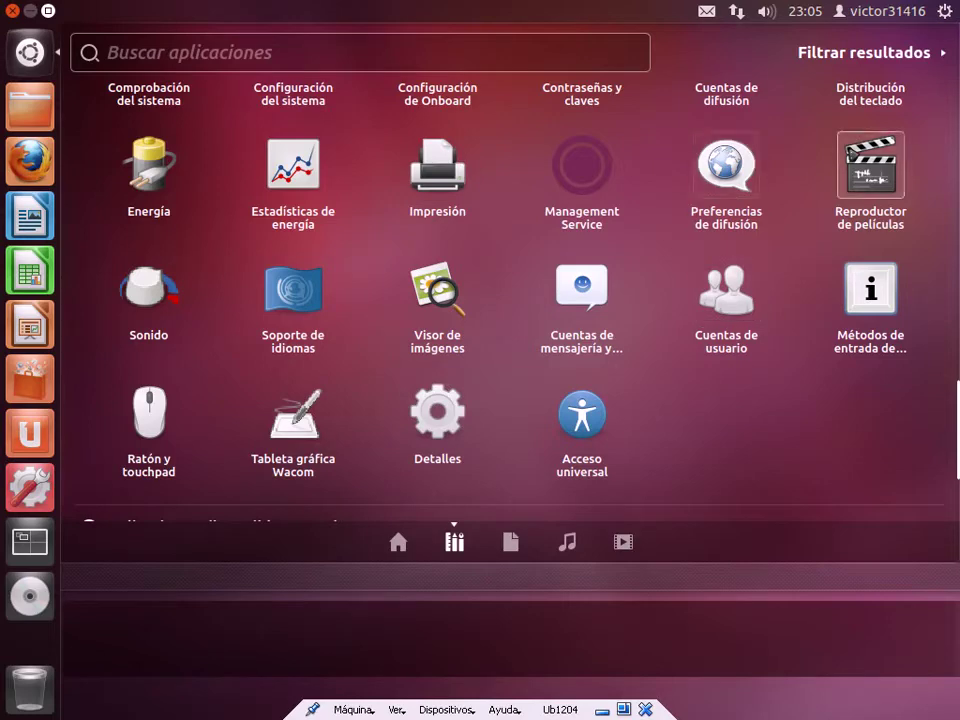
{"action": "key", "text": "Up"}
{"action": "key", "text": "Up"}
{"action": "key", "text": "Up"}
{"action": "key", "text": "Left"}
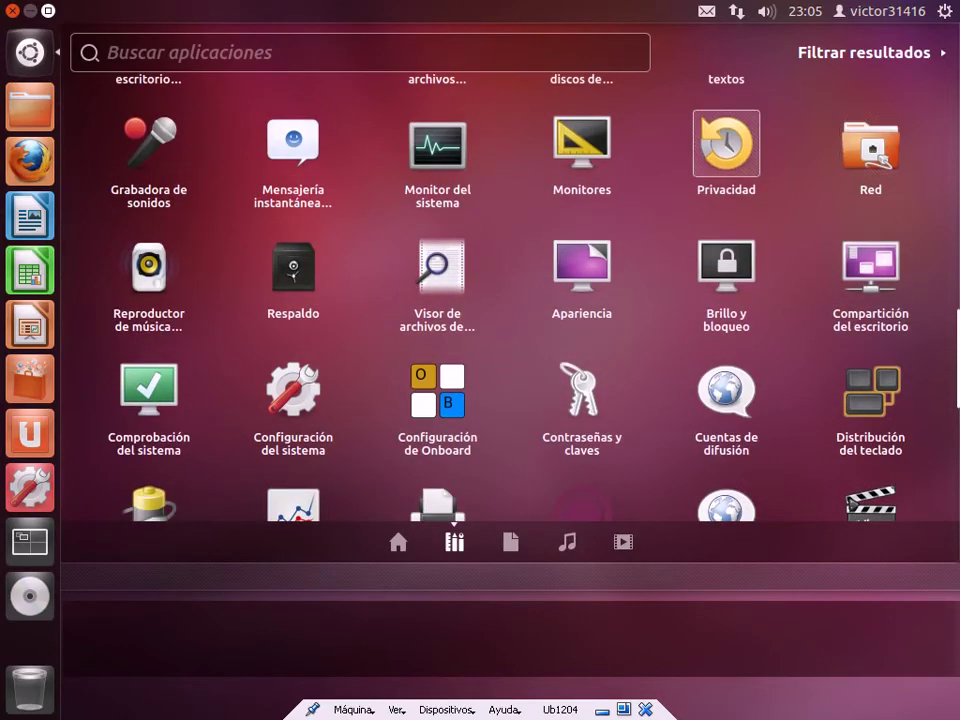
{"action": "key", "text": "Left"}
{"action": "key", "text": "Left"}
{"action": "key", "text": "Up"}
{"action": "key", "text": "Up"}
{"action": "key", "text": "Up"}
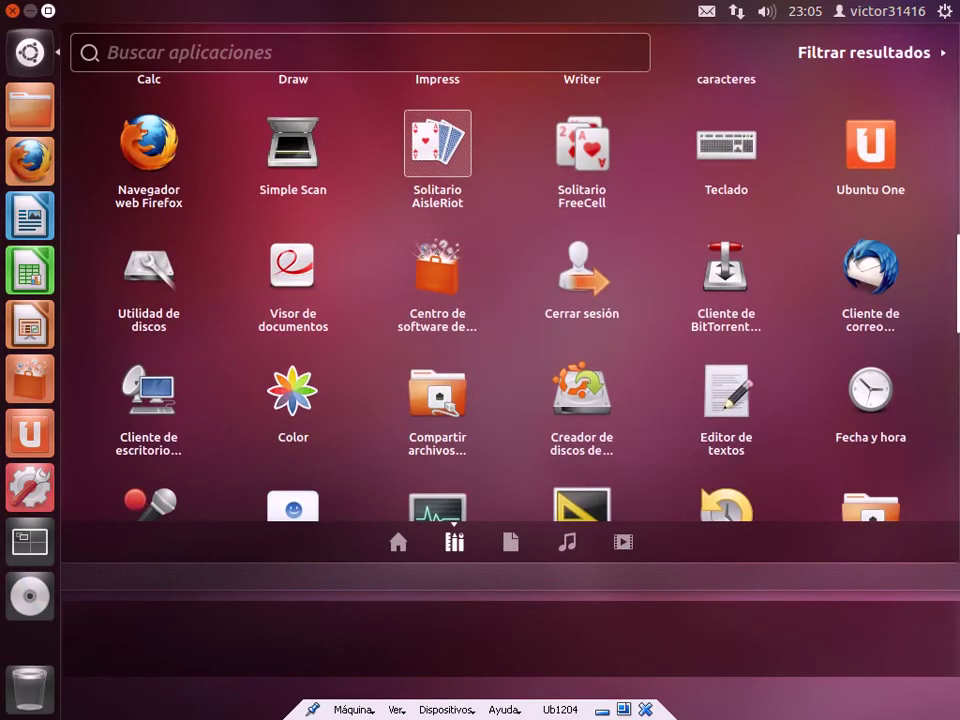
{"action": "key", "text": "Up"}
{"action": "key", "text": "Up"}
{"action": "key", "text": "Up"}
{"action": "key", "text": "Up"}
{"action": "key", "text": "Up"}
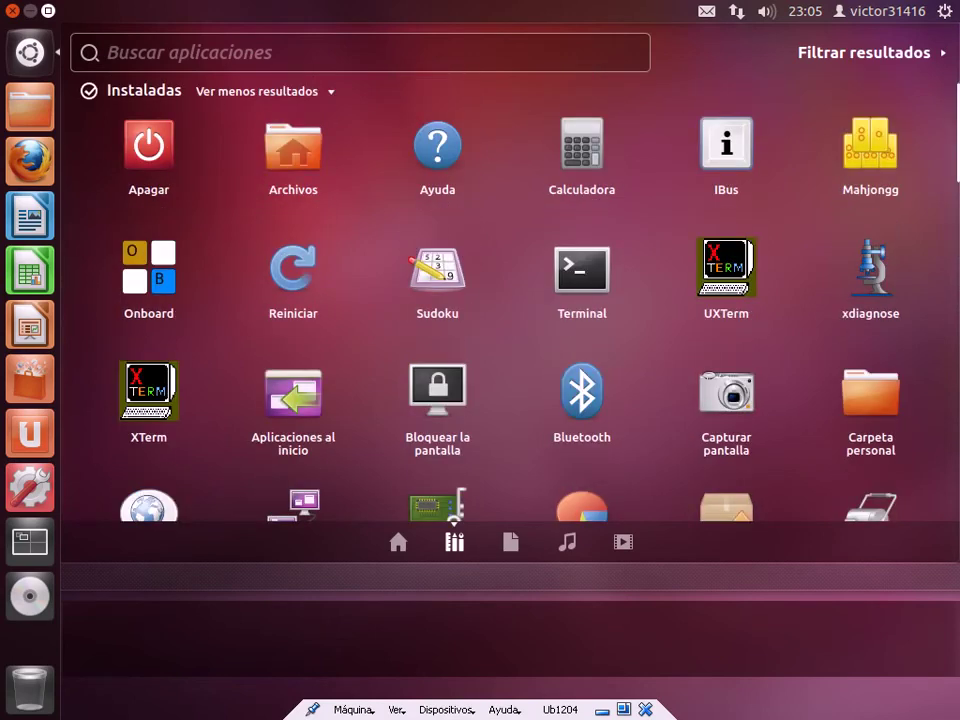
{"action": "key", "text": "Left"}
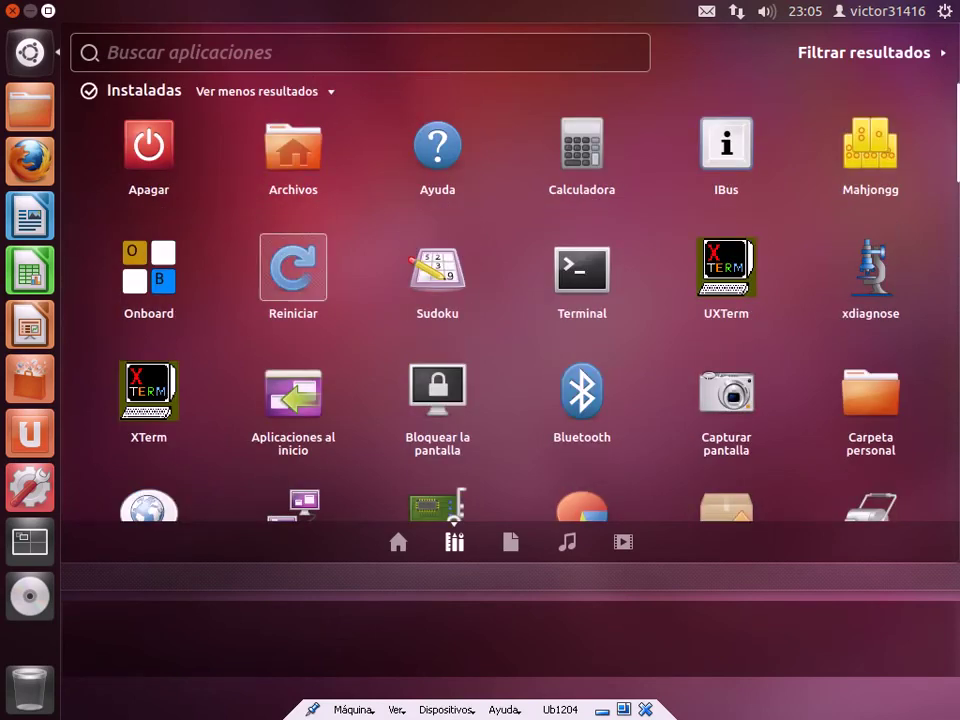
Step: Lock the screen with Bloquear la pantalla and unlock it with the account password
{"action": "left_click", "coordinate": [457, 405]}
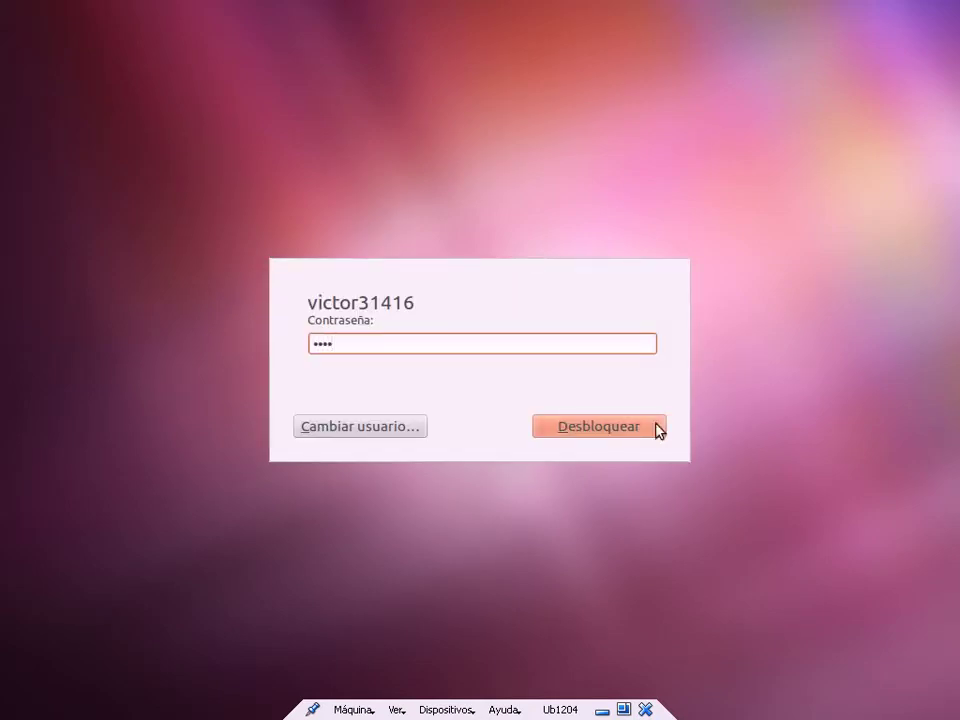
{"action": "left_click", "coordinate": [628, 432]}
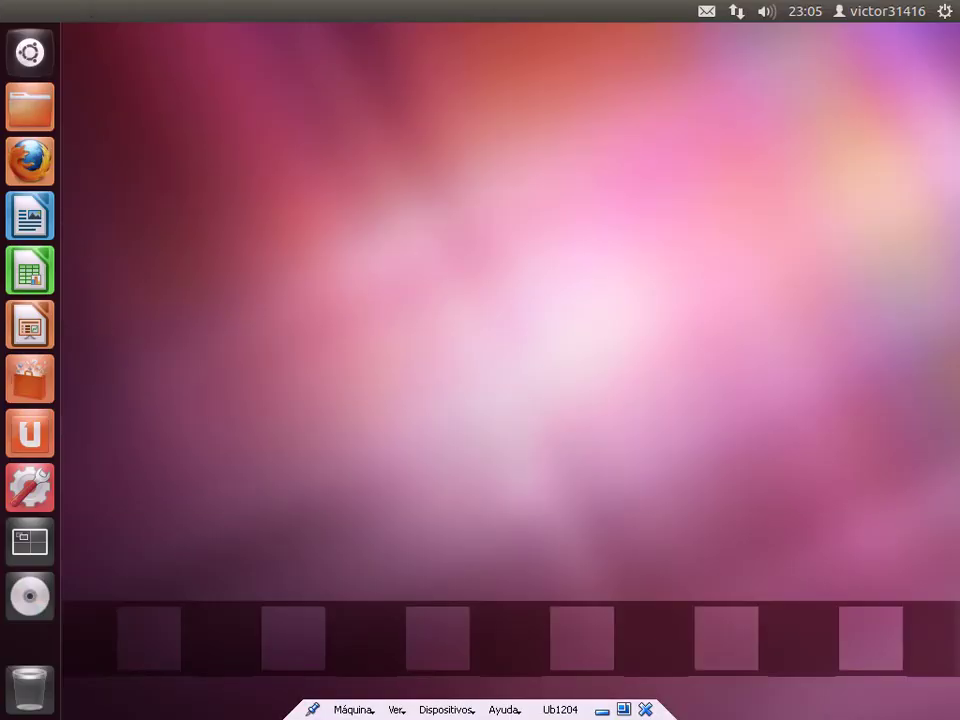
Step: Check the recently used applications in the Dash and close it
{"action": "left_click", "coordinate": [20, 42]}
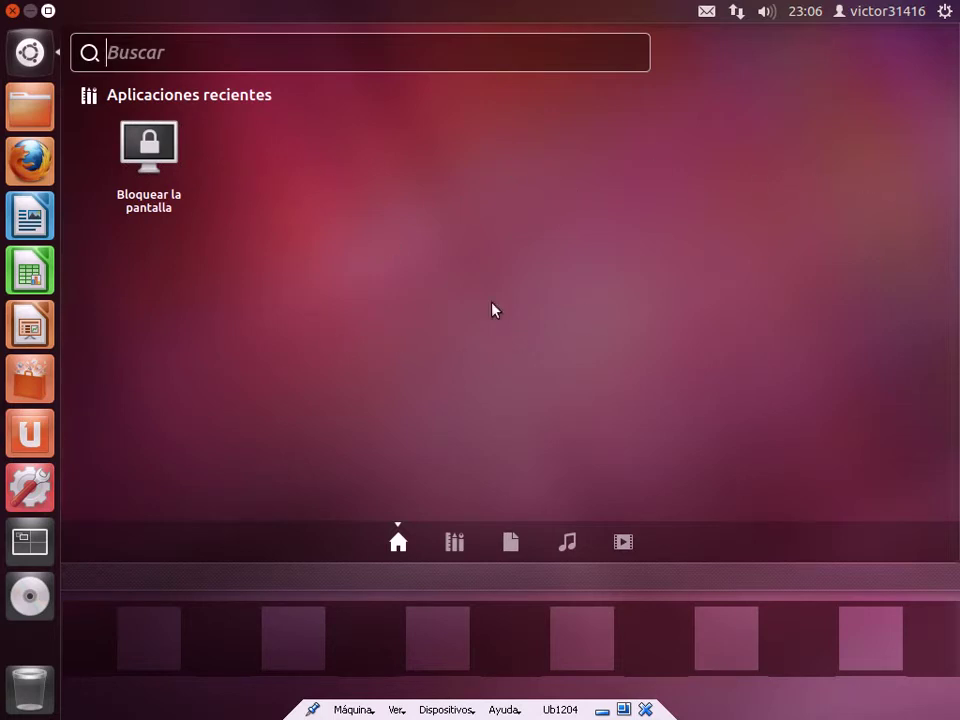
{"action": "left_click", "coordinate": [12, 12]}
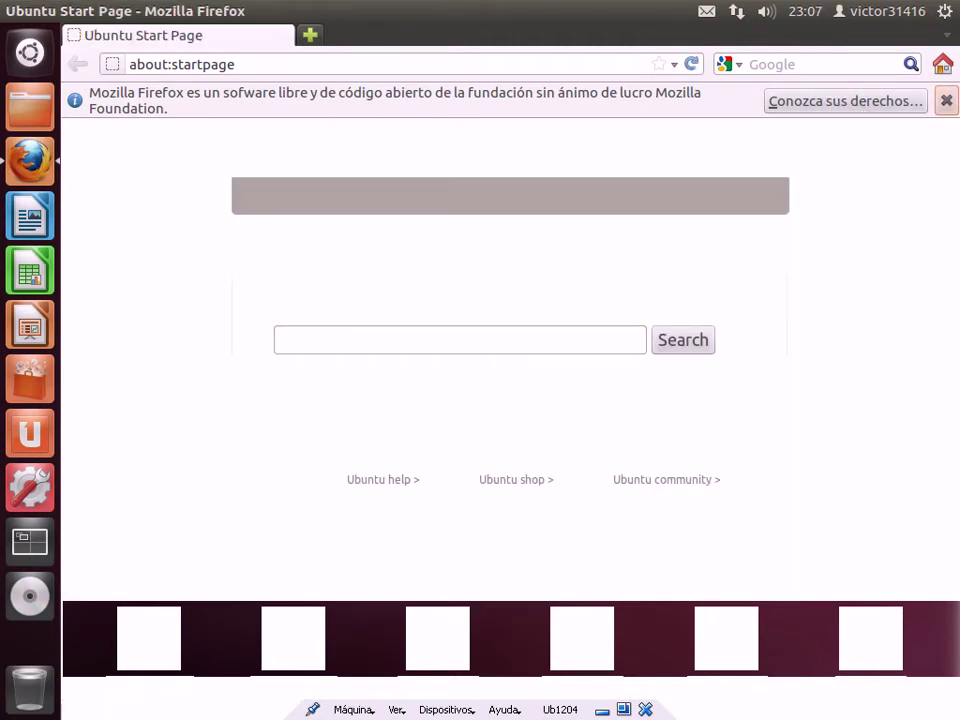
Step: Dismiss the Firefox rights notice and search Google for the video author's channel name
{"action": "left_click", "coordinate": [946, 100]}
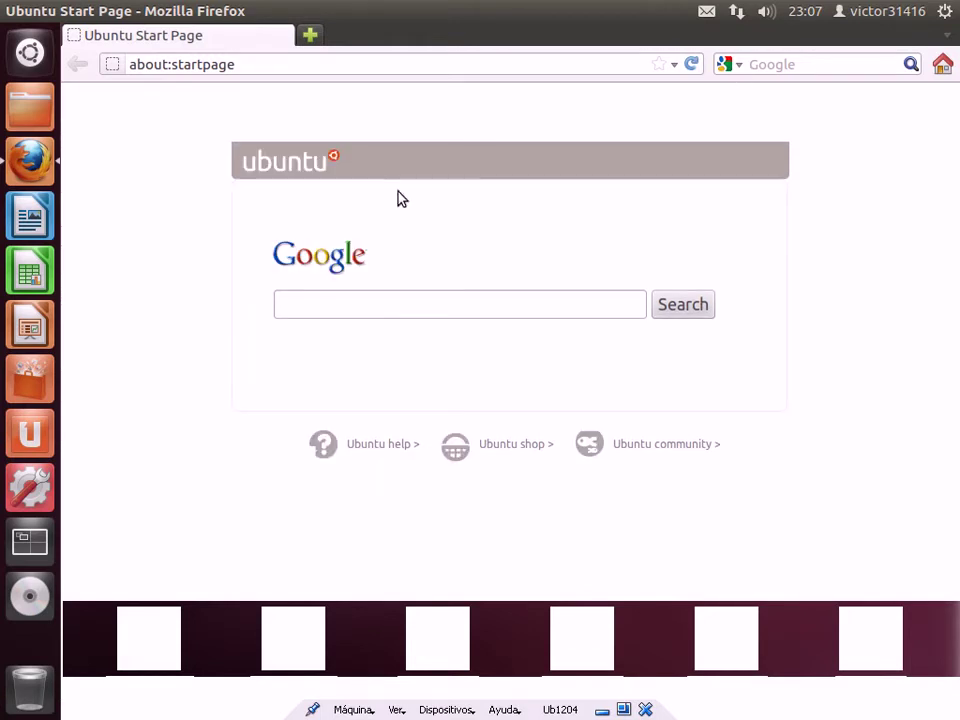
{"action": "left_click", "coordinate": [762, 64]}
{"action": "type", "text": "vic"}
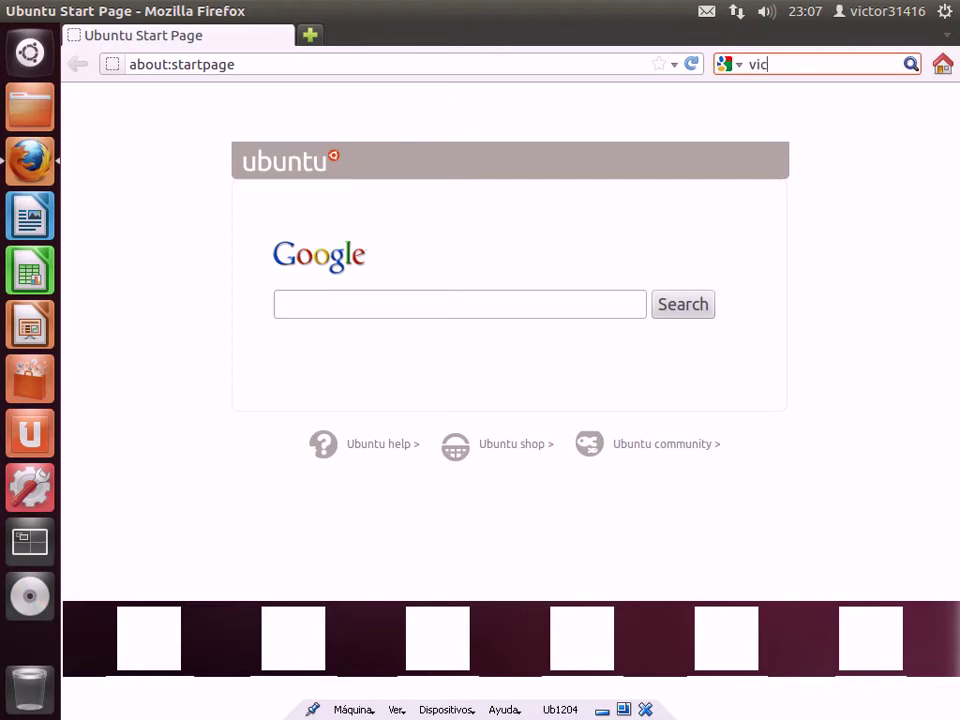
{"action": "type", "text": "tor31416"}
{"action": "key", "text": "Return"}
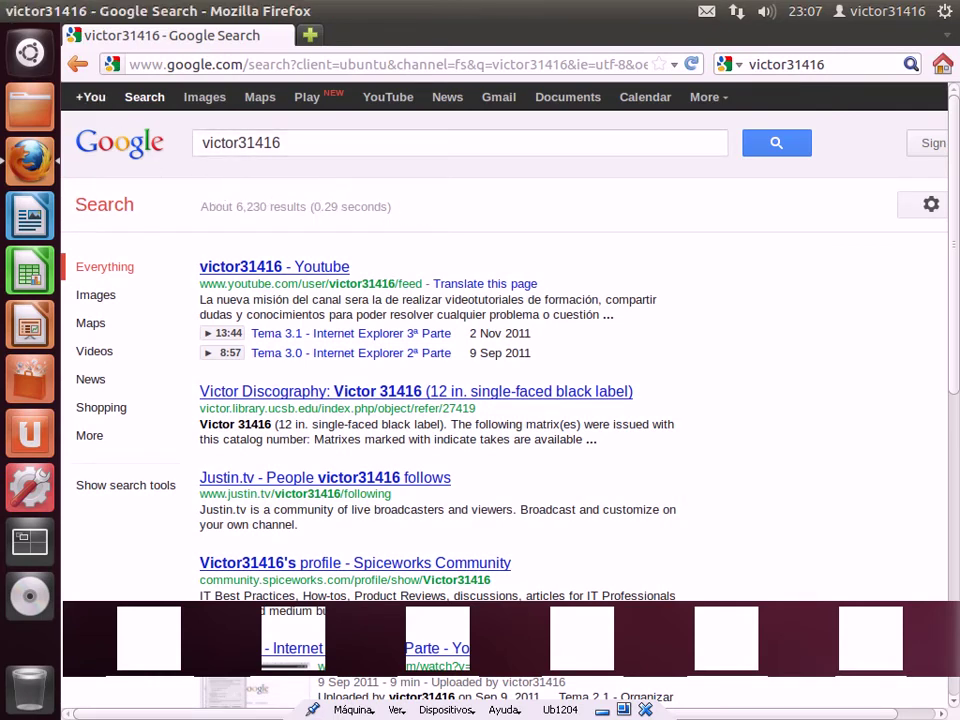
Step: Return to the Ubuntu start page and close Firefox
{"action": "mouse_move", "coordinate": [80, 10]}
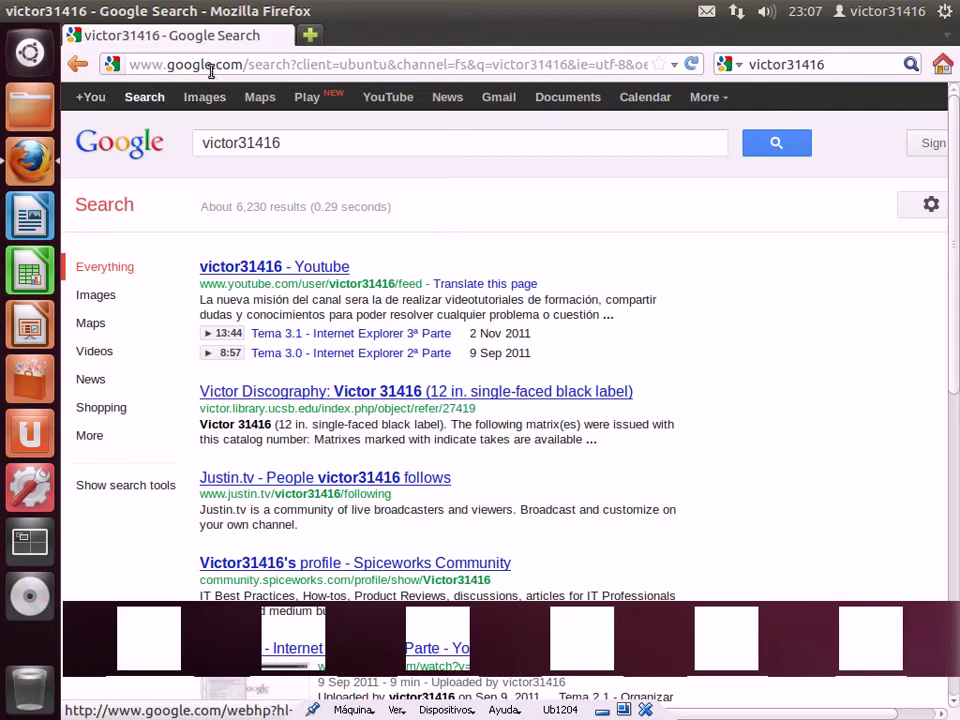
{"action": "left_click", "coordinate": [943, 65]}
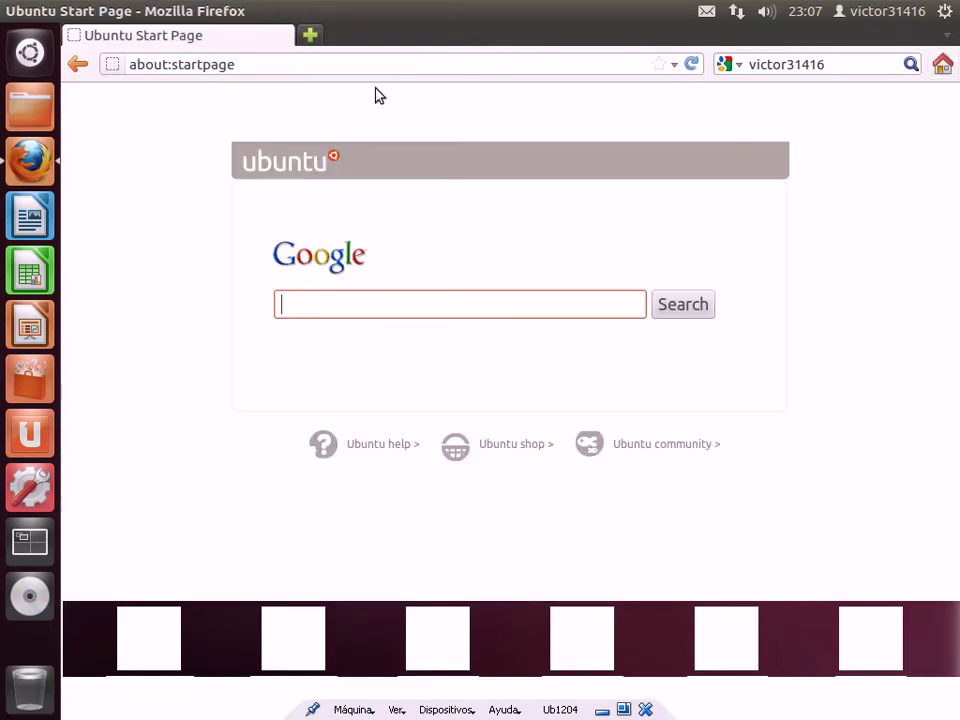
{"action": "mouse_move", "coordinate": [30, 10]}
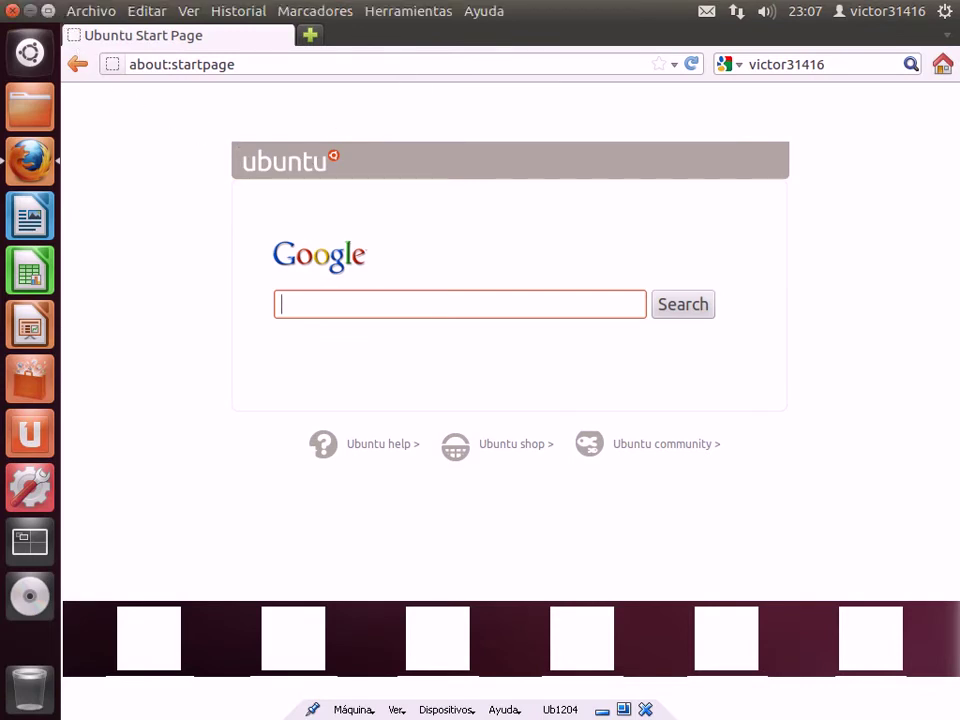
{"action": "left_click", "coordinate": [12, 11]}
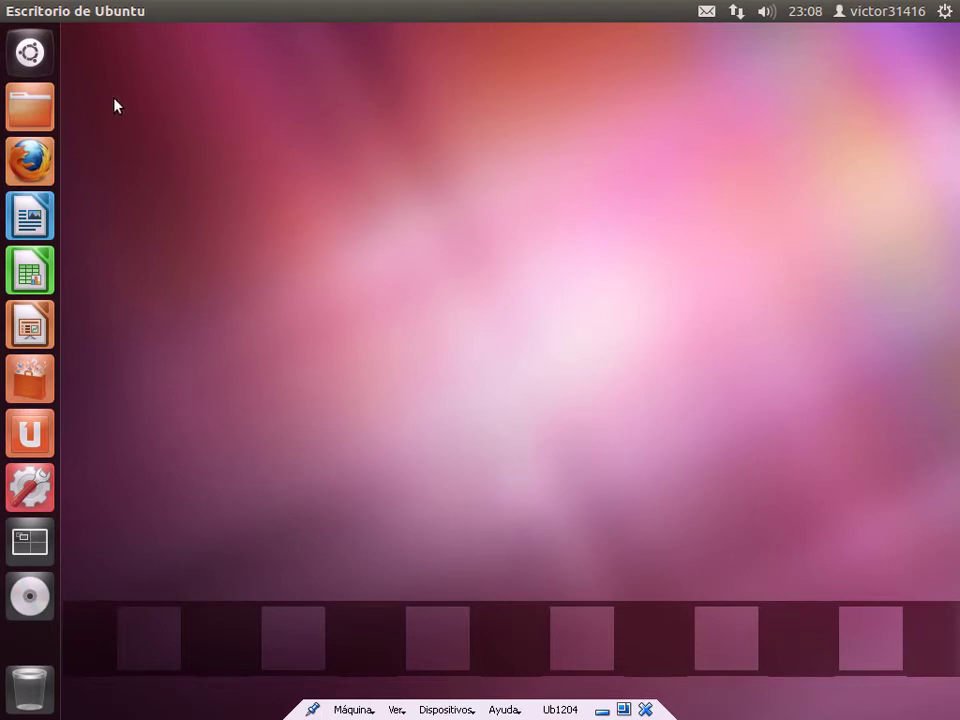
Step: Find Controladores adicionales in the full list of installed applications in the Dash and open it
{"action": "left_click", "coordinate": [30, 55]}
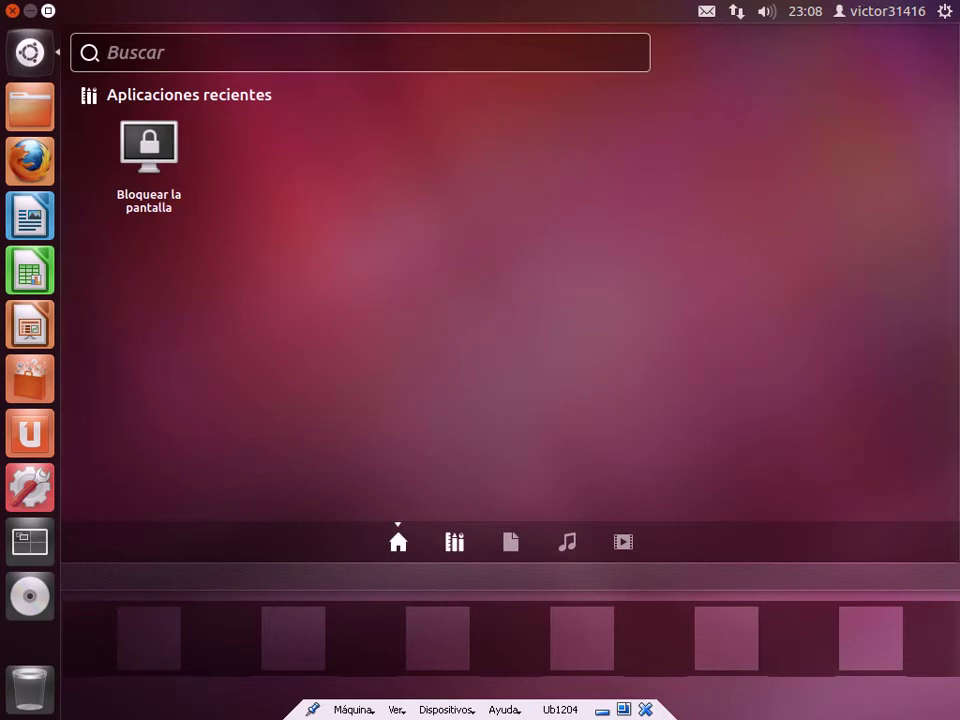
{"action": "key", "text": "super+a"}
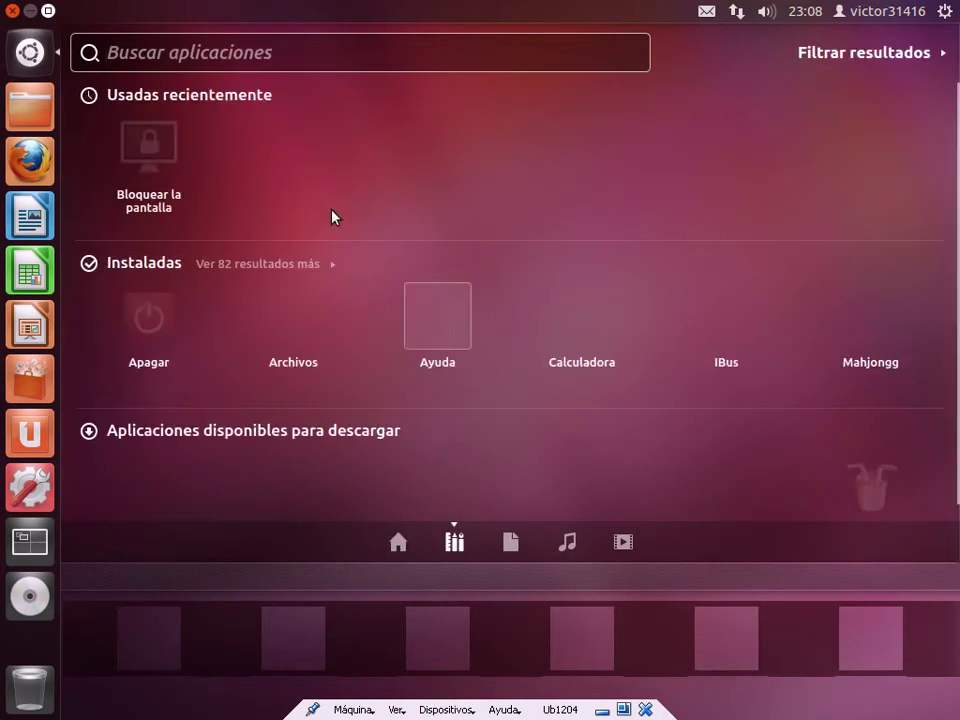
{"action": "left_click", "coordinate": [240, 264]}
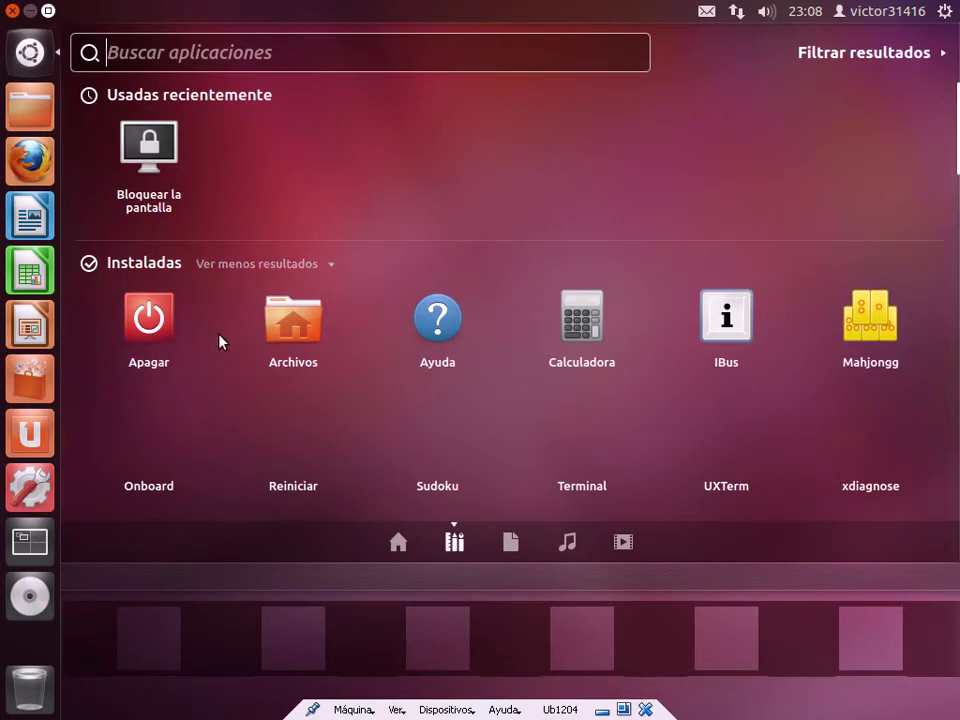
{"action": "scroll", "coordinate": [150, 330], "scroll_direction": "down", "scroll_amount": 5}
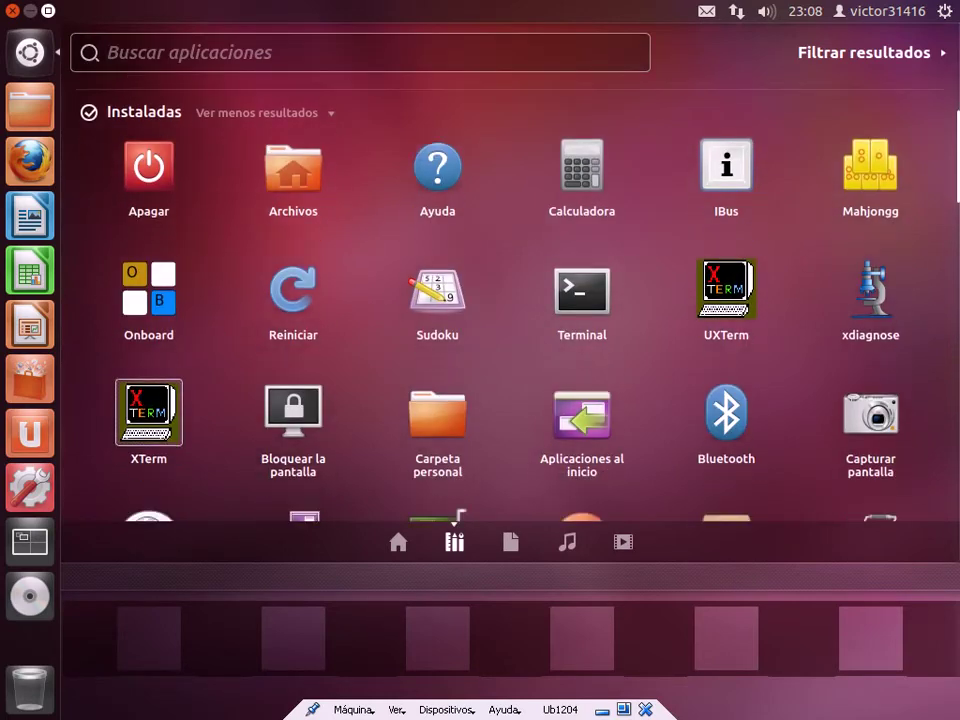
{"action": "scroll", "coordinate": [149, 412], "scroll_direction": "down", "scroll_amount": 1}
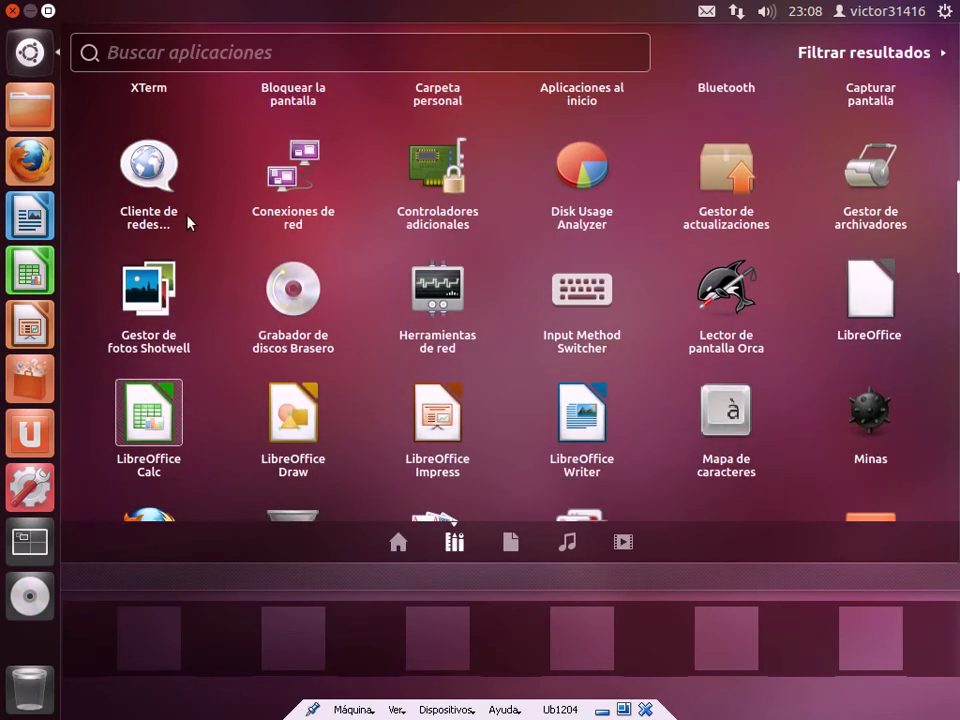
{"action": "left_click", "coordinate": [433, 195]}
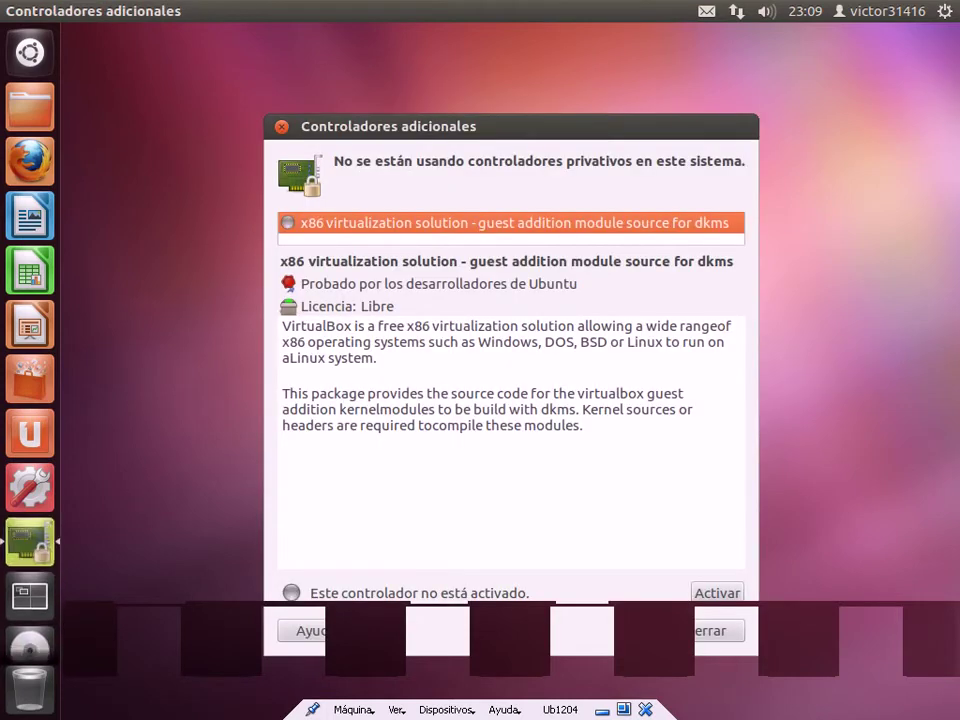
Step: Activate the x86 virtualization solution guest addition driver, authenticating with the account password, and close Controladores adicionales
{"action": "left_click_drag", "start_coordinate": [519, 116], "coordinate": [516, 64]}
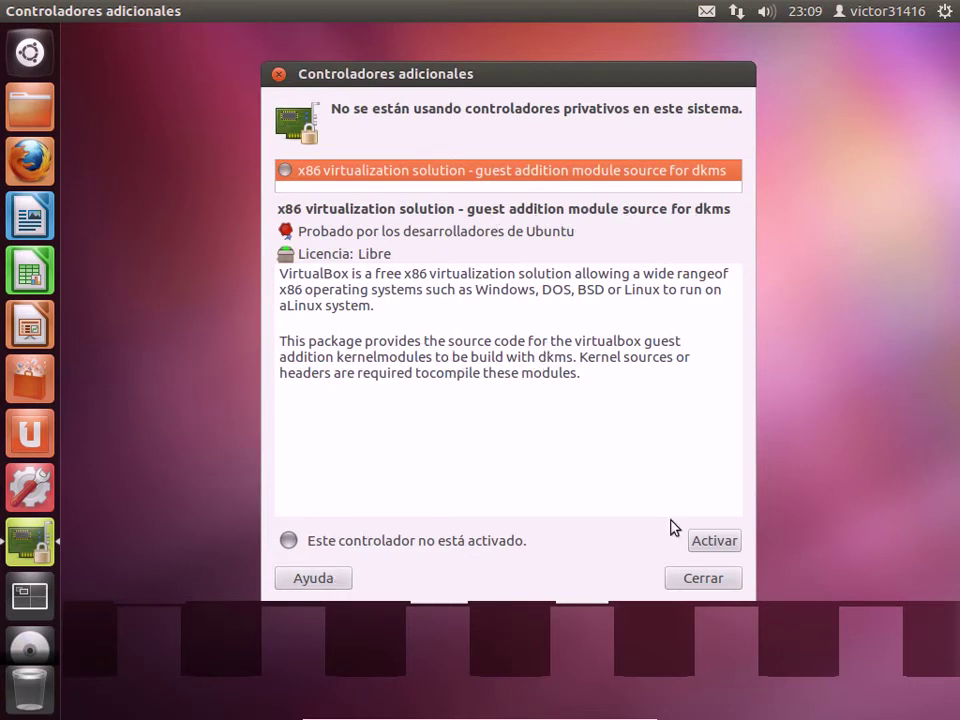
{"action": "left_click", "coordinate": [729, 545]}
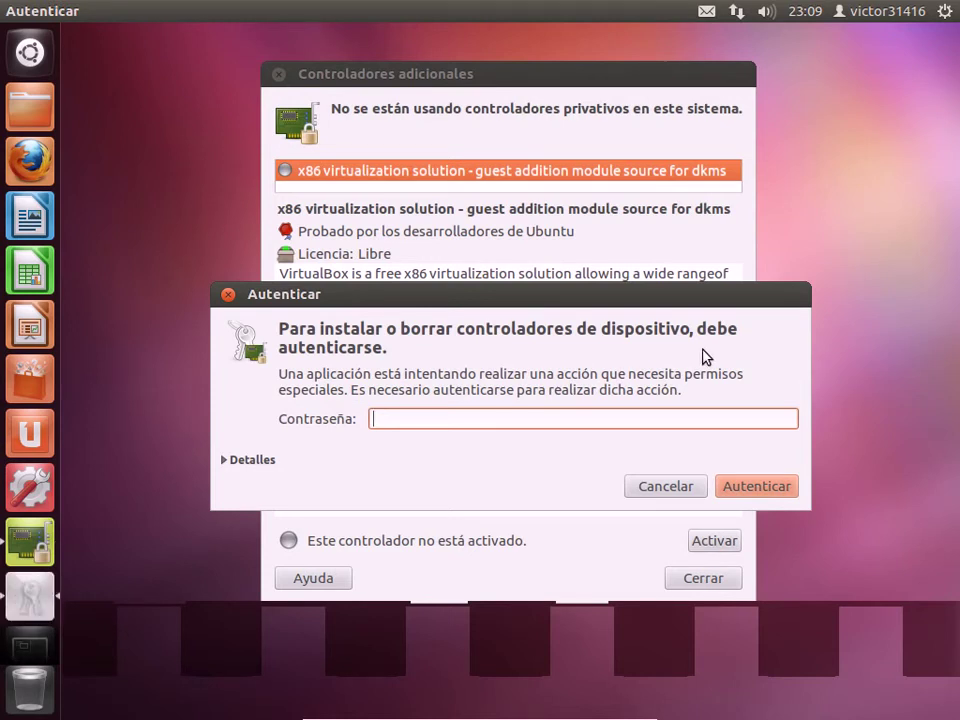
{"action": "type", "text": "••••"}
{"action": "left_click", "coordinate": [774, 491]}
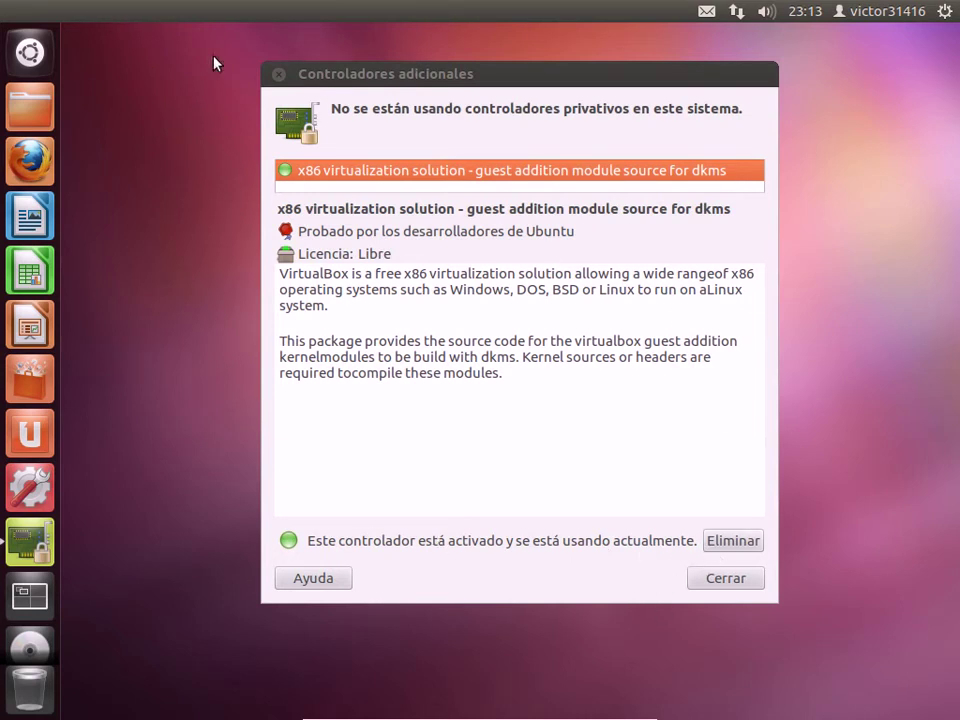
{"action": "left_click", "coordinate": [360, 90]}
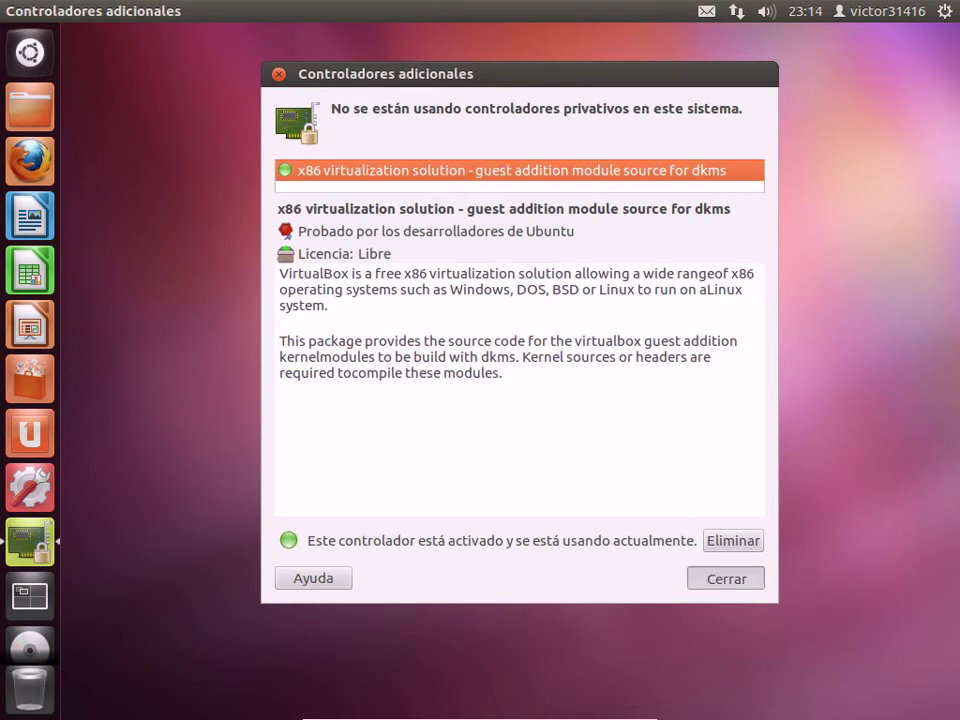
{"action": "left_click", "coordinate": [726, 578]}
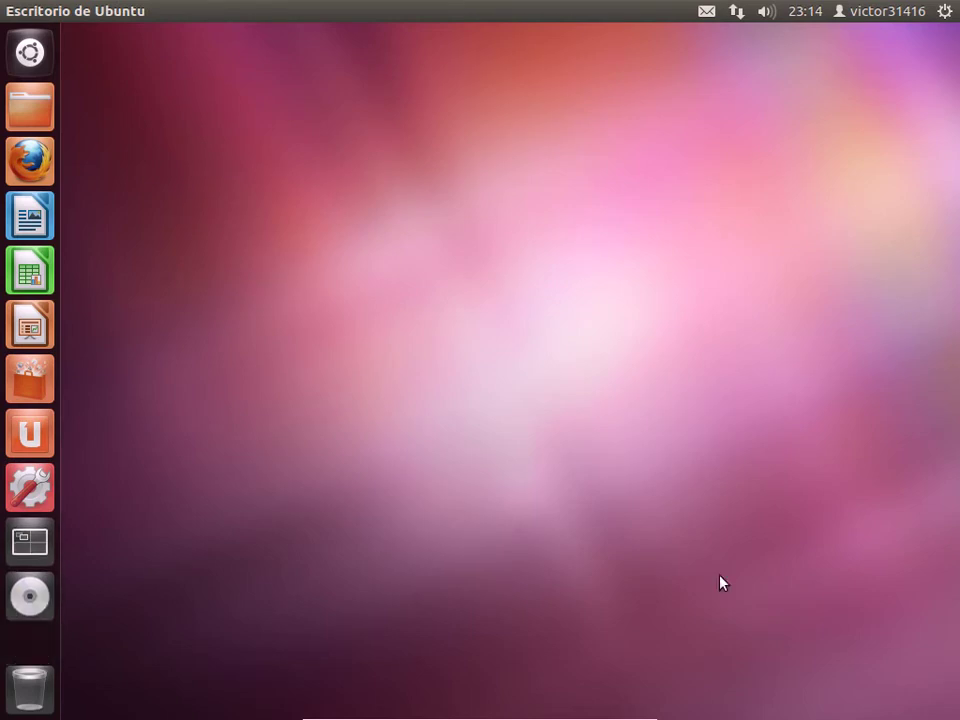
Step: Expand the installed applications in the Dash, browse down the list and close the Dash
{"action": "left_click", "coordinate": [28, 55]}
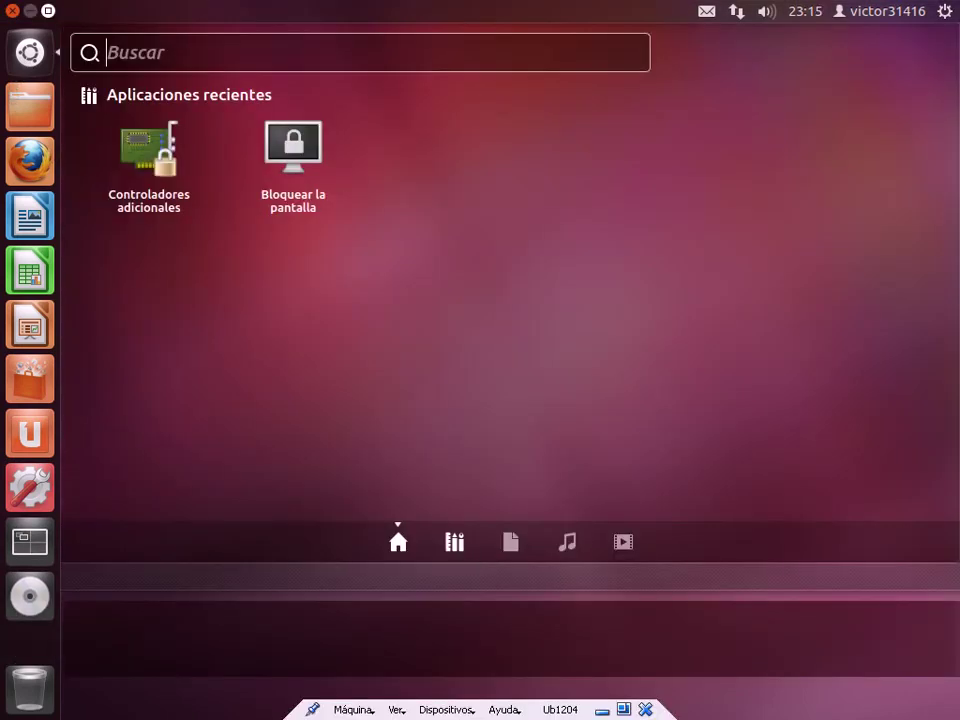
{"action": "left_click", "coordinate": [455, 544]}
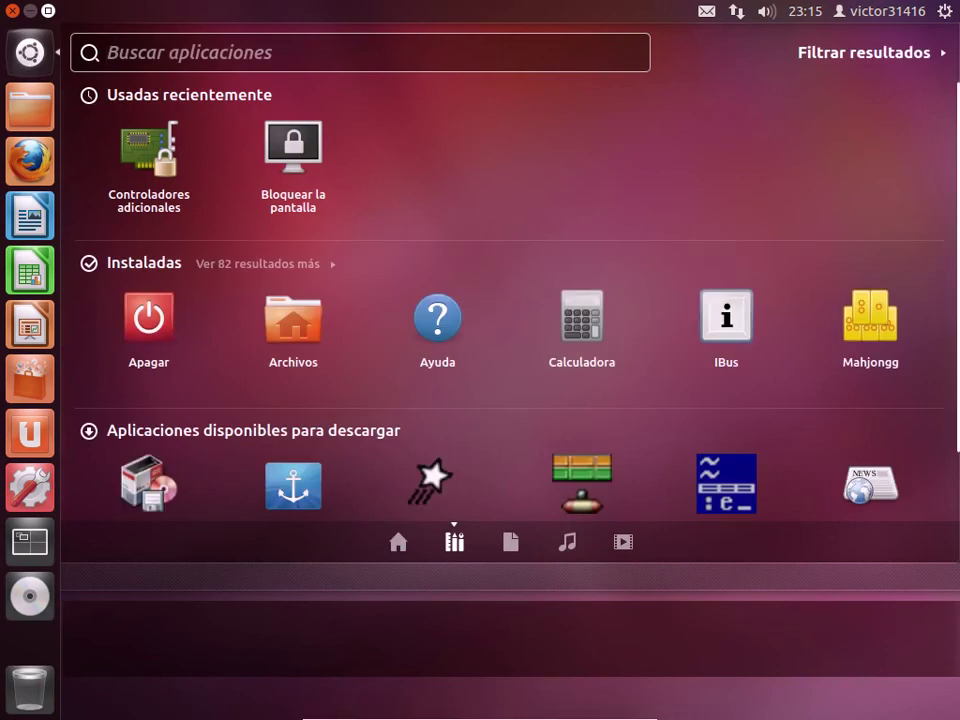
{"action": "left_click", "coordinate": [245, 265]}
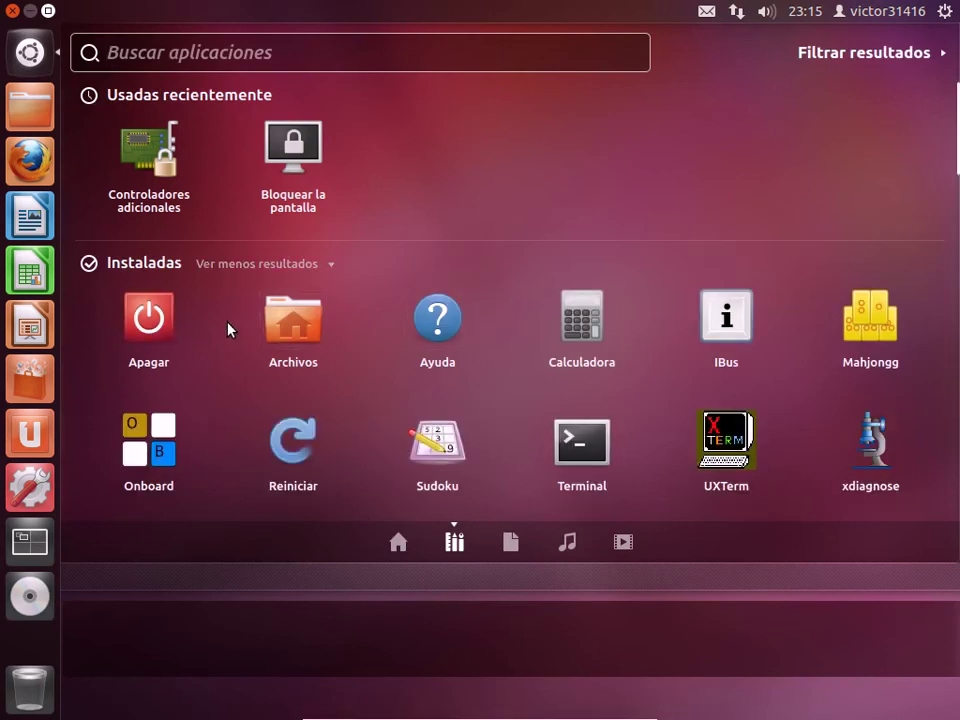
{"action": "key", "text": "Down"}
{"action": "key", "text": "Down"}
{"action": "key", "text": "Down"}
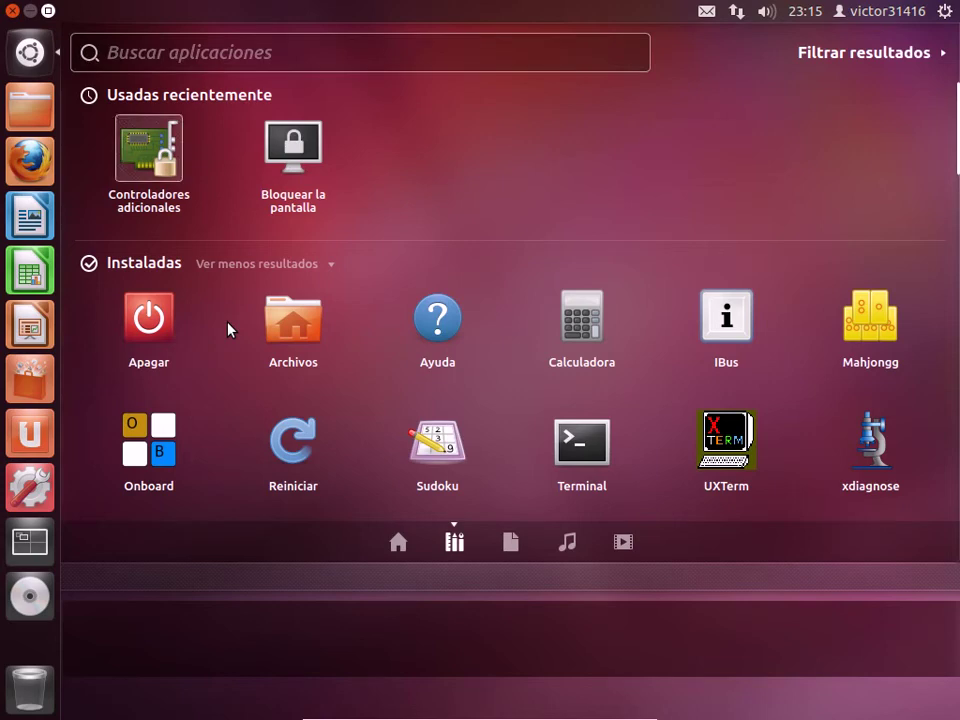
{"action": "key", "text": "Down"}
{"action": "key", "text": "Down"}
{"action": "key", "text": "Down"}
{"action": "key", "text": "Down"}
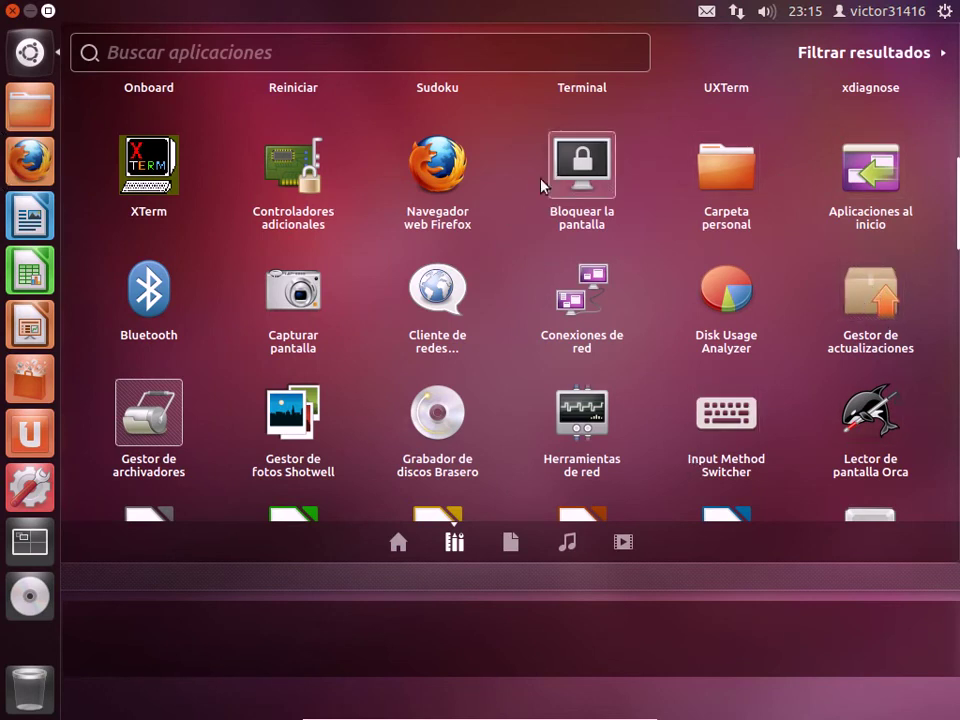
{"action": "left_click", "coordinate": [16, 13]}
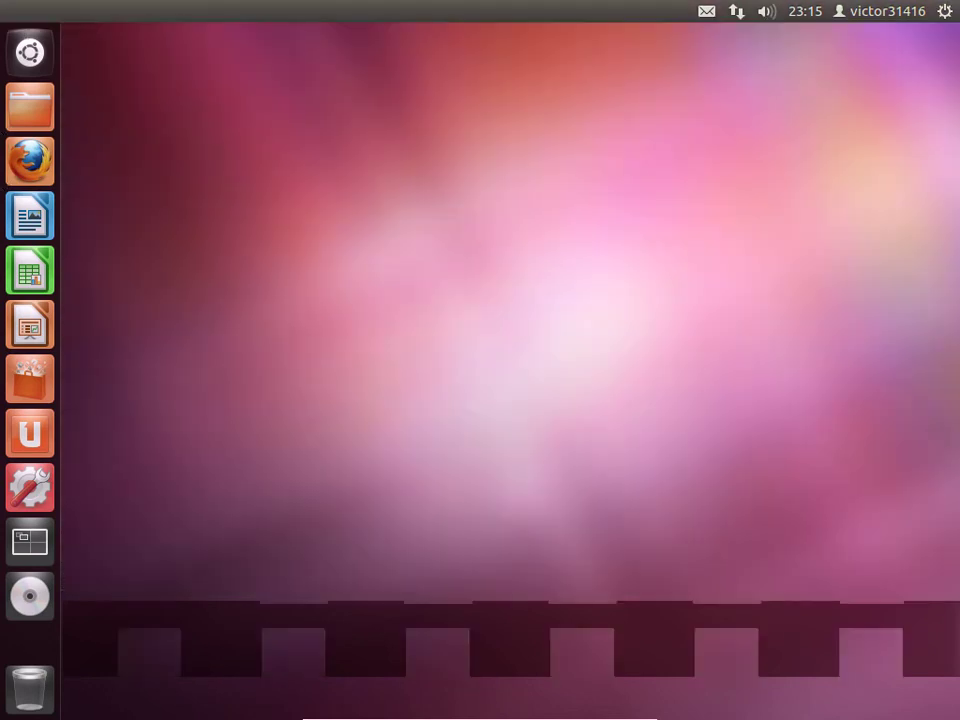
Step: Open Gestor de actualizaciones through a Dash search for "gest" and install all the selected updates, briefly viewing the installation details
{"action": "left_click", "coordinate": [31, 58]}
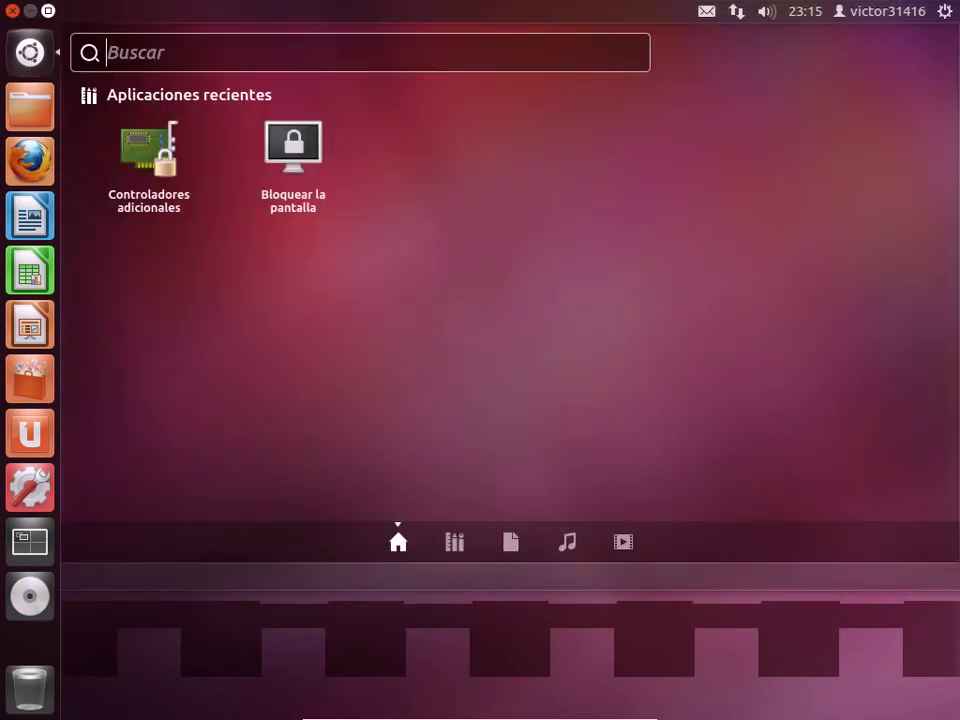
{"action": "type", "text": "gest"}
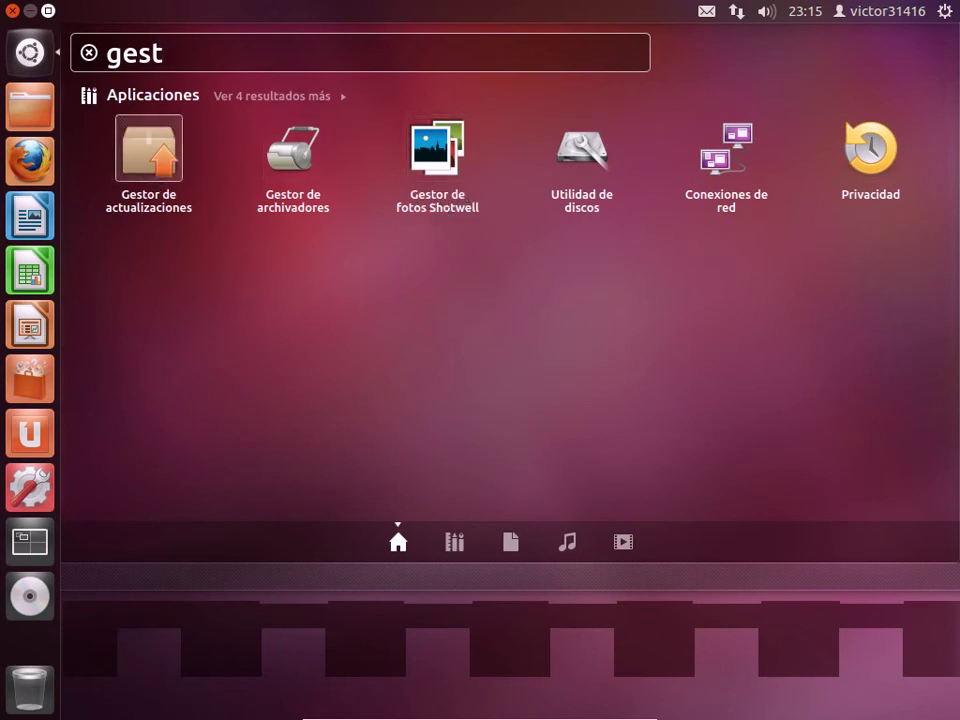
{"action": "left_click", "coordinate": [154, 205]}
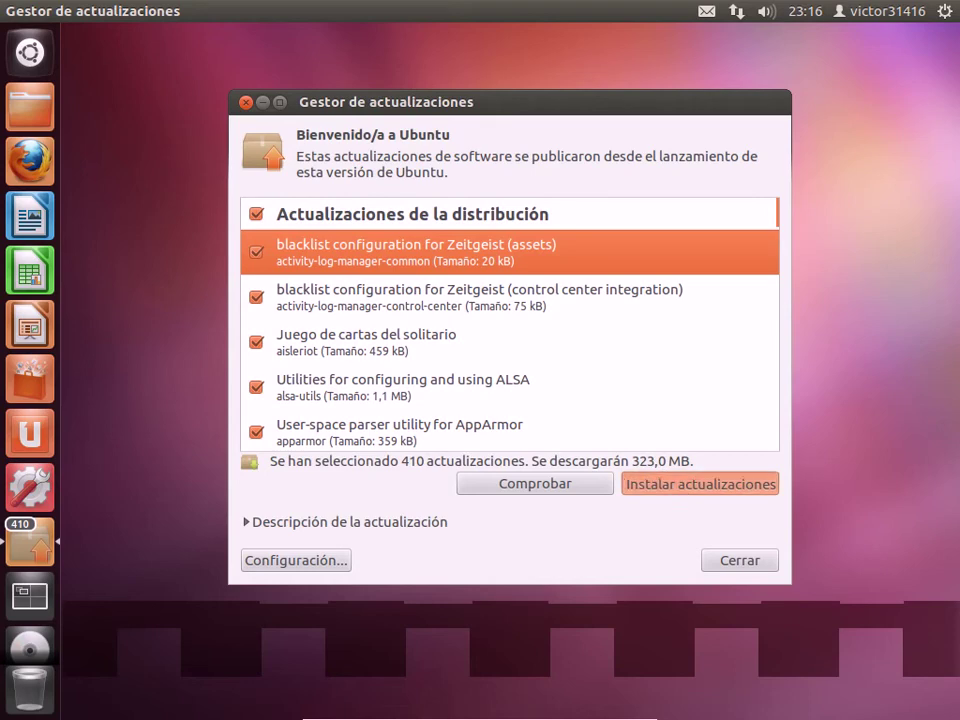
{"action": "left_click", "coordinate": [677, 484]}
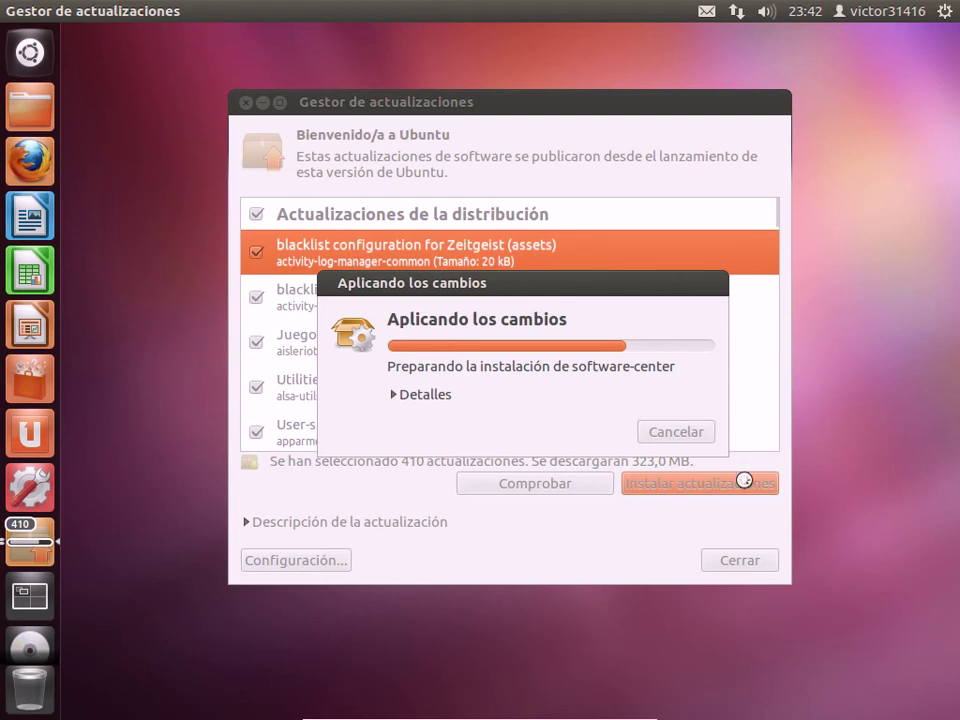
{"action": "left_click", "coordinate": [394, 394]}
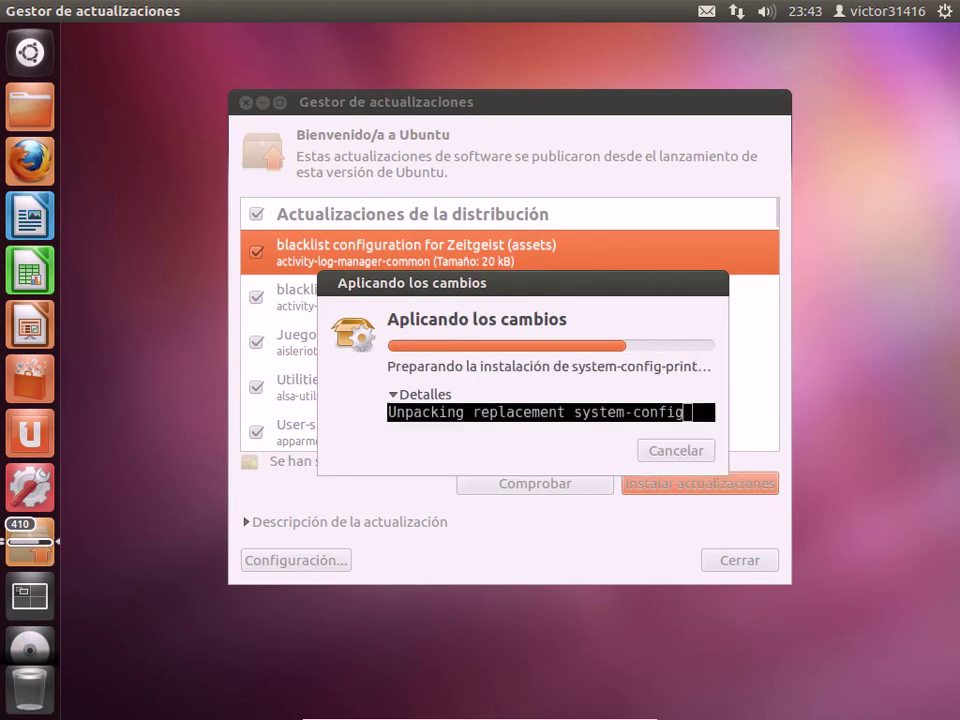
{"action": "left_click", "coordinate": [395, 396]}
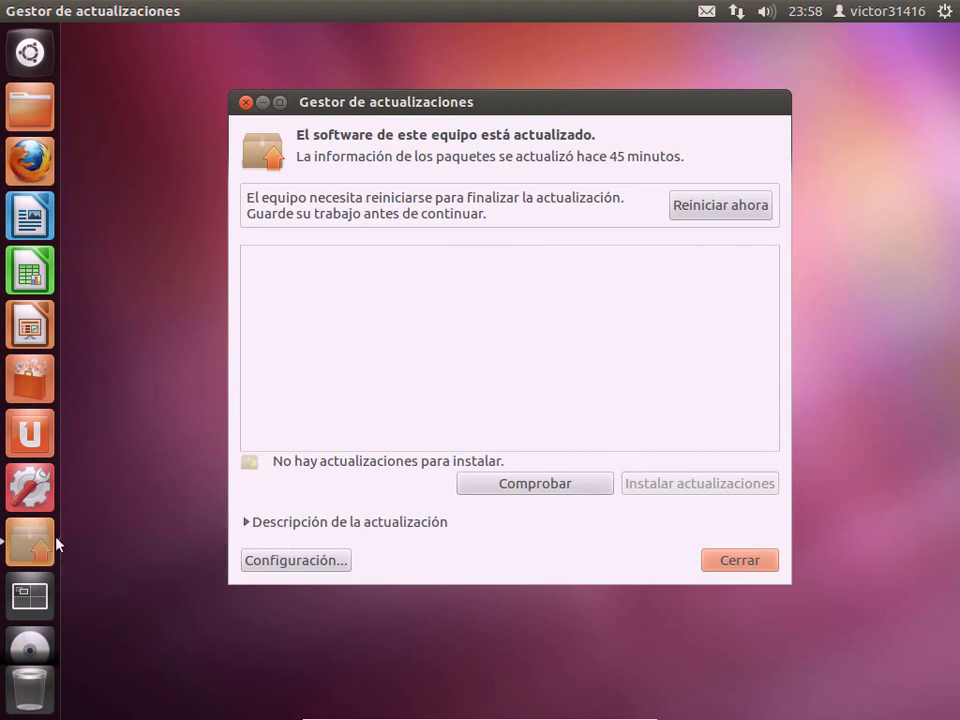
Step: Check the launcher options of Gestor de actualizaciones and dismiss them without choosing any
{"action": "left_click", "coordinate": [196, 290]}
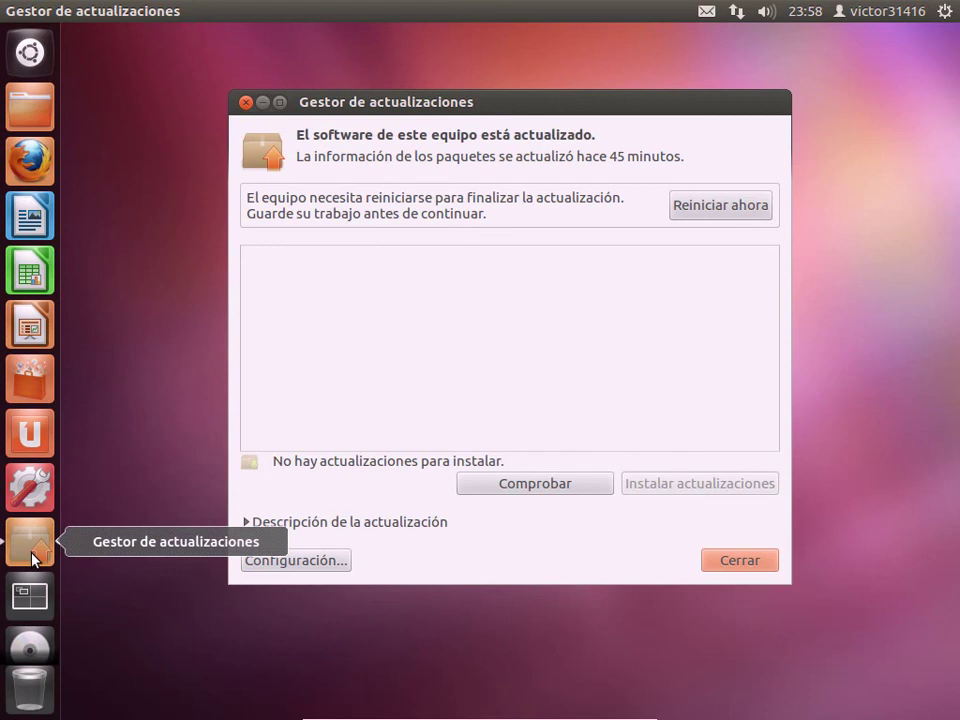
{"action": "scroll", "coordinate": [30, 500], "scroll_direction": "down", "scroll_amount": 1}
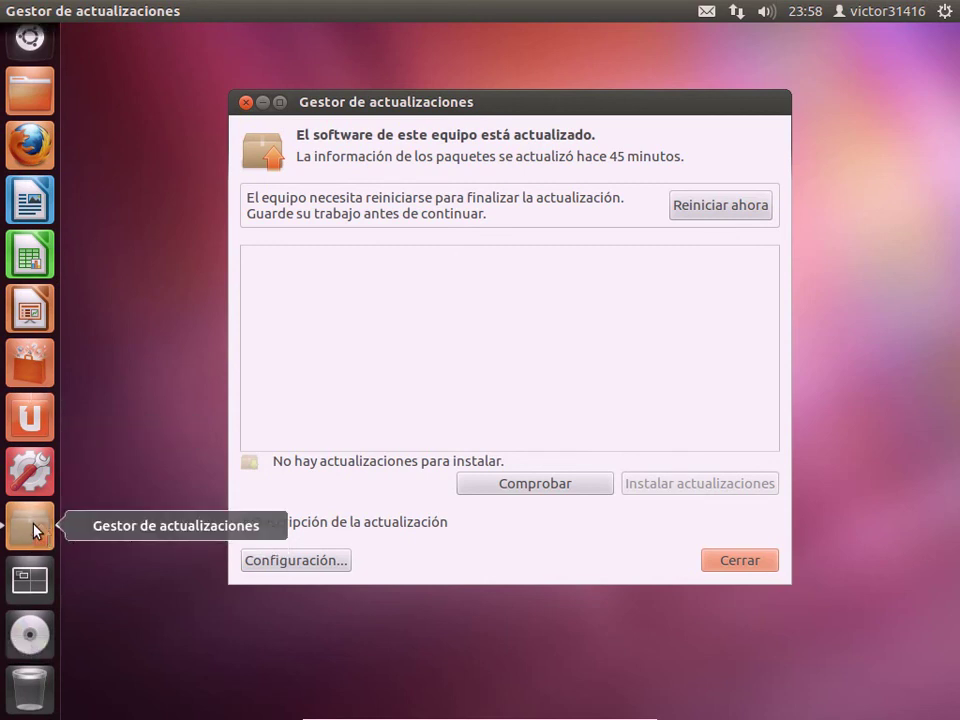
{"action": "right_click", "coordinate": [36, 530]}
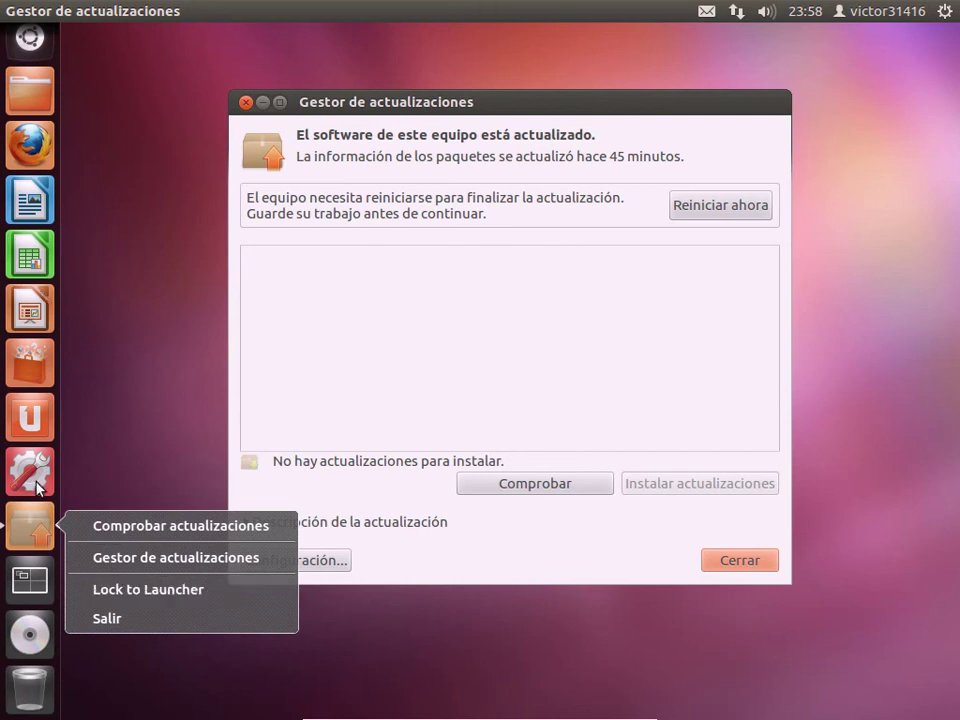
{"action": "left_click", "coordinate": [123, 149]}
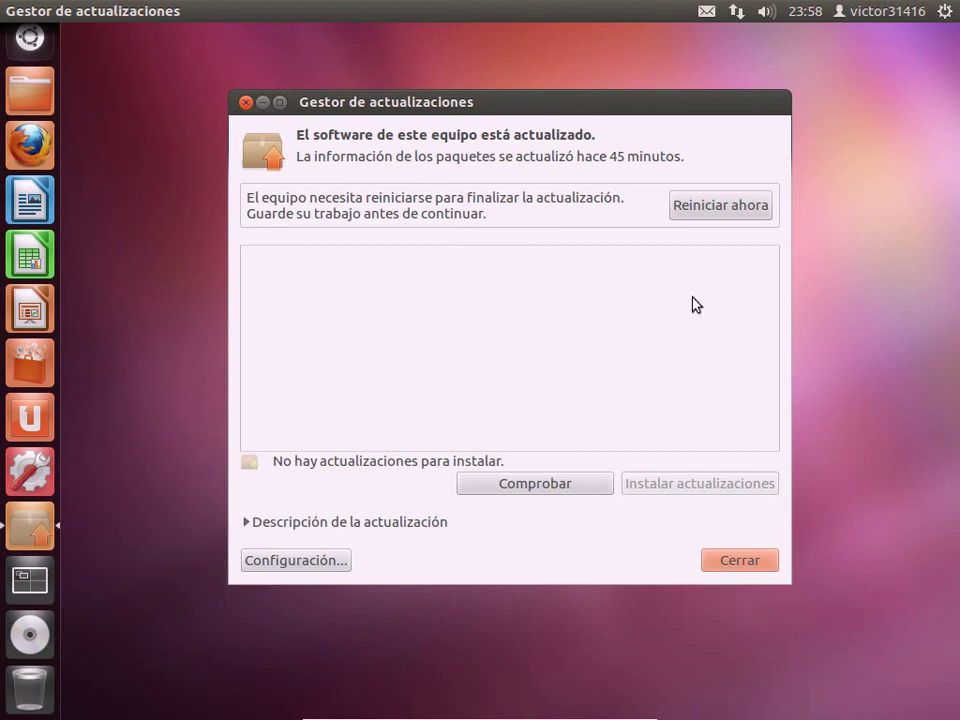
Step: Close Gestor de actualizaciones and request the system restart that completes the updates
{"action": "left_click", "coordinate": [245, 102]}
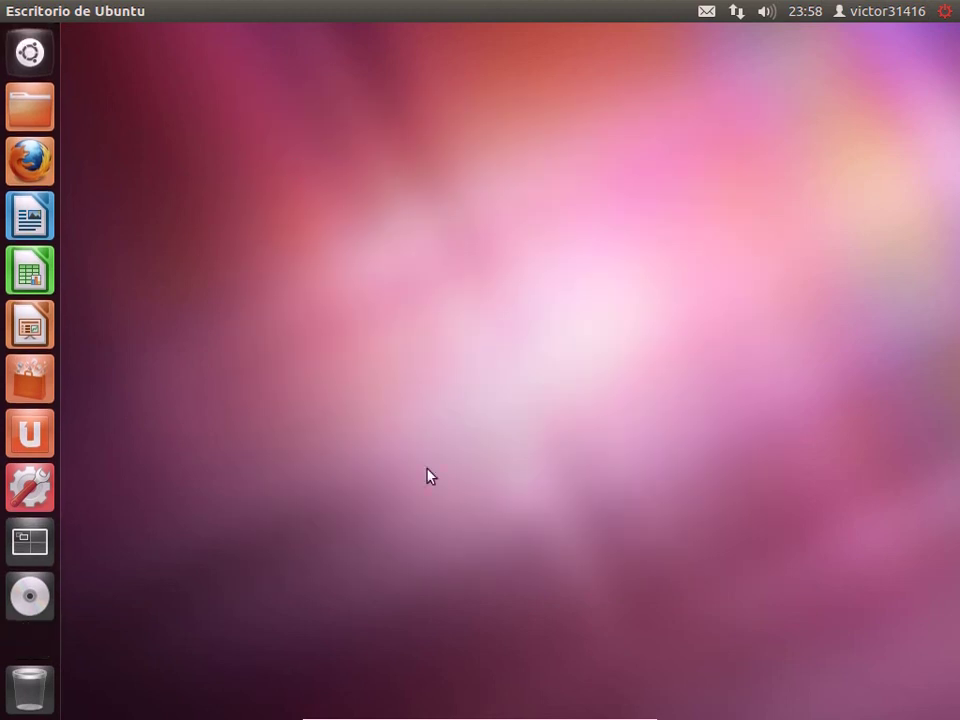
{"action": "left_click", "coordinate": [944, 14]}
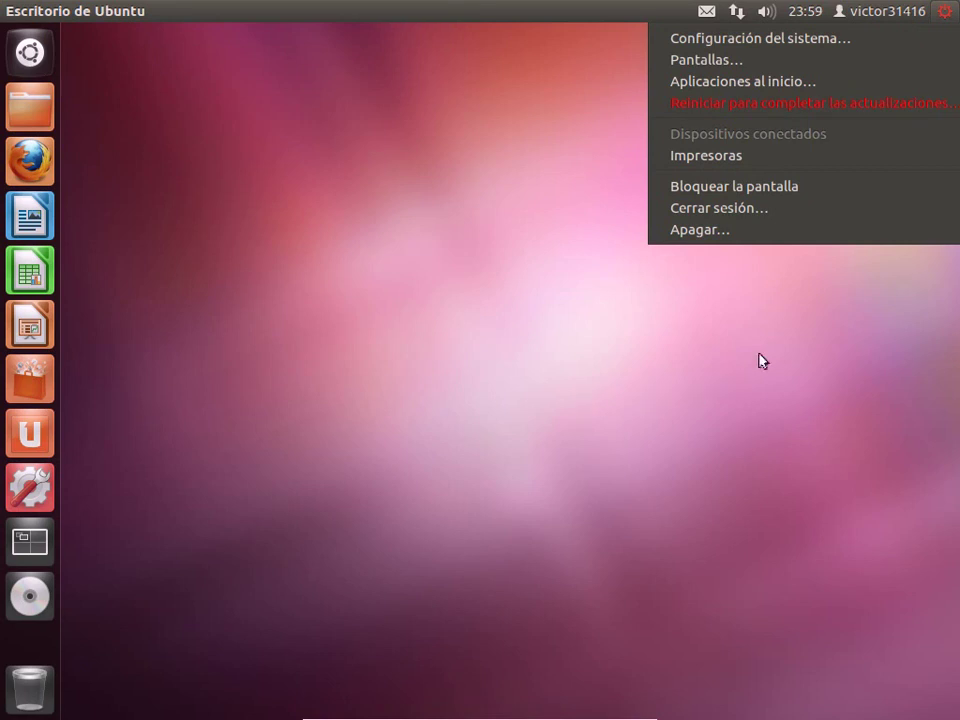
{"action": "left_click", "coordinate": [790, 113]}
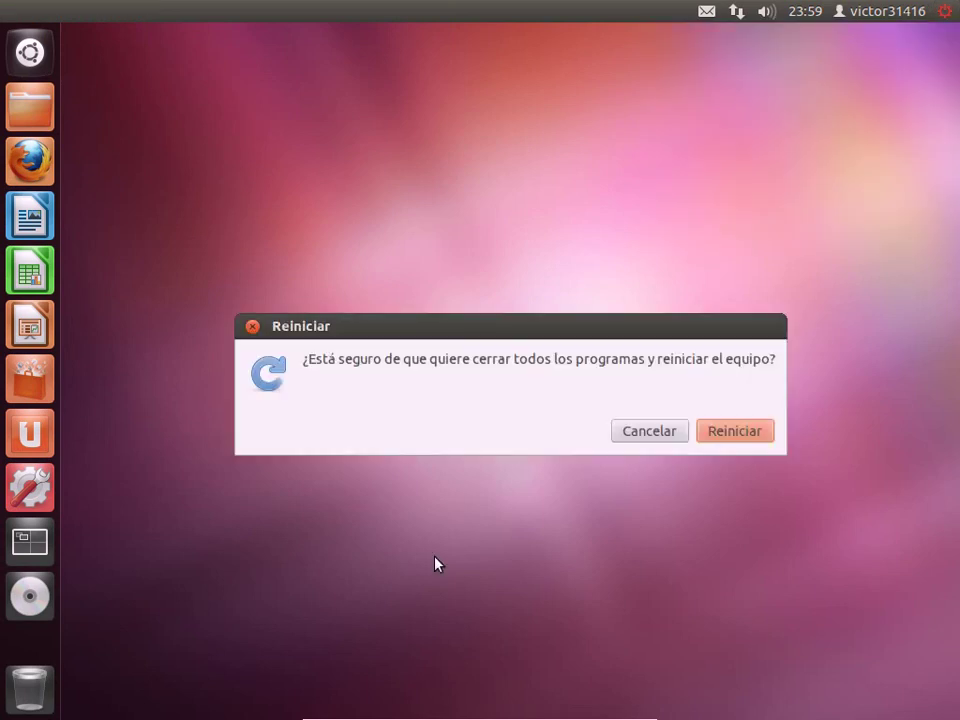